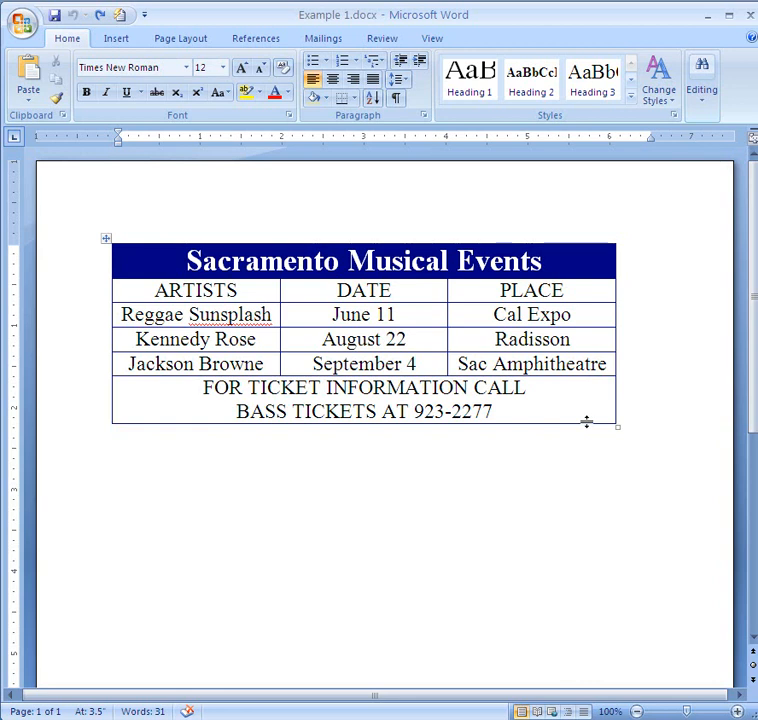
Insert a table with 3 columns and 6 rows below the existing Sacramento Musical Events table
click(111, 40)
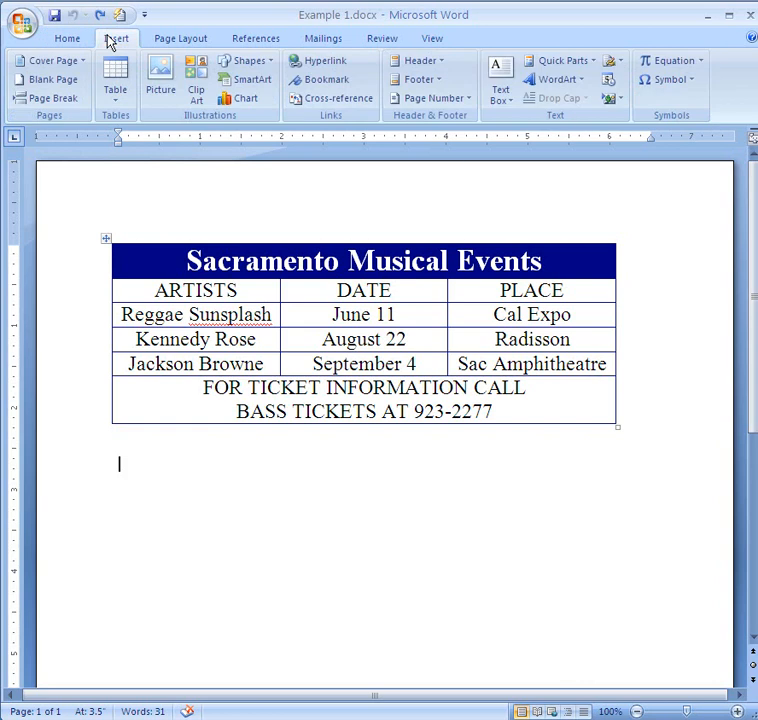
click(113, 96)
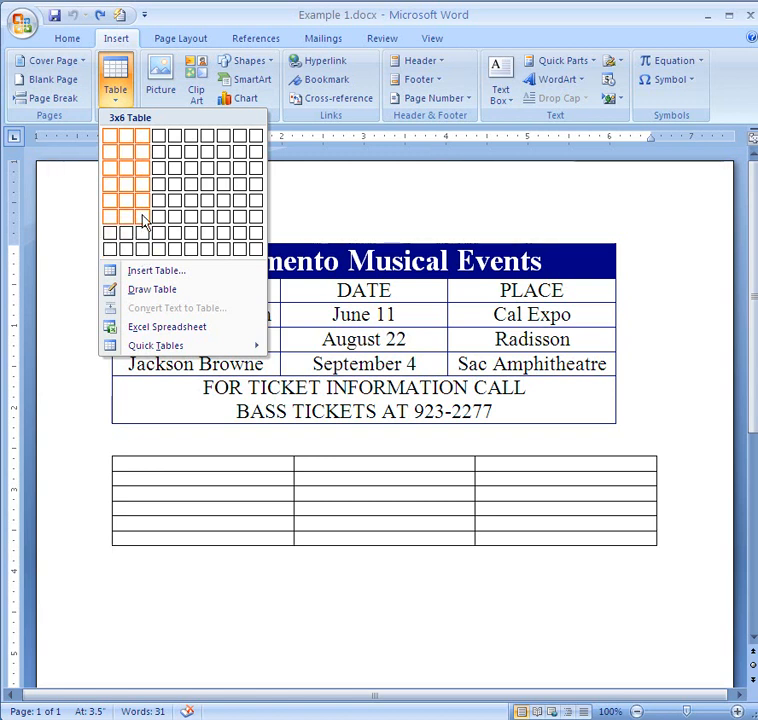
click(144, 275)
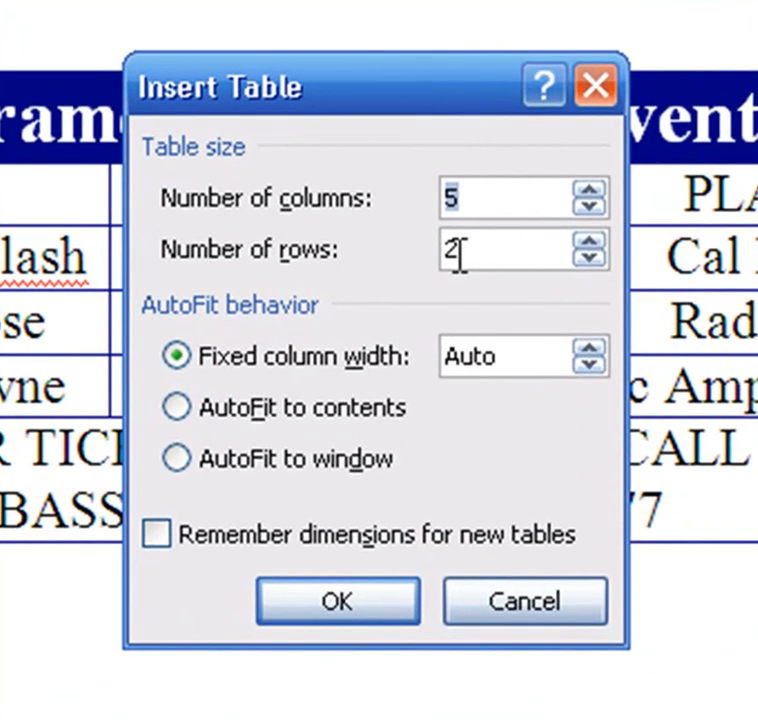
drag(460, 101, 606, 82)
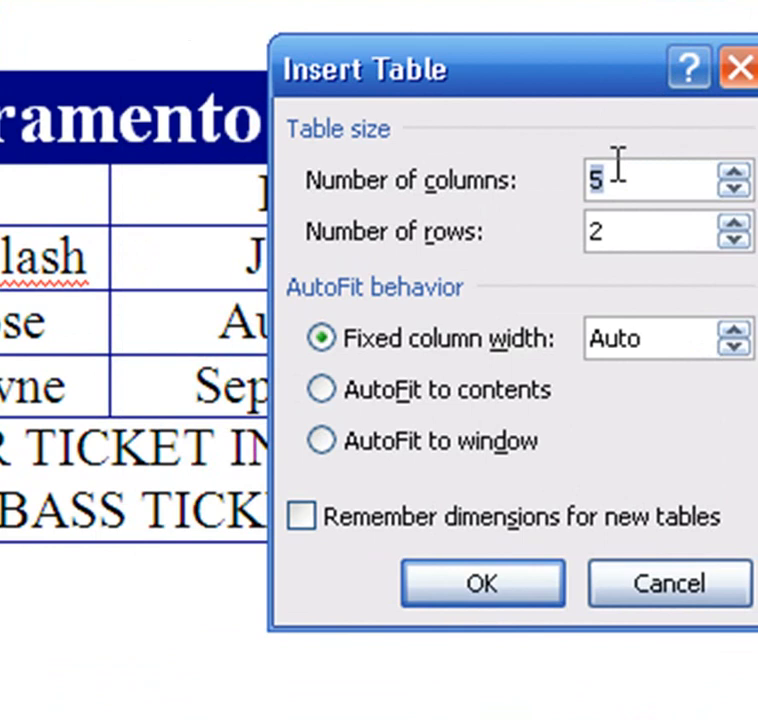
text(3)
key(Tab)
text(6)
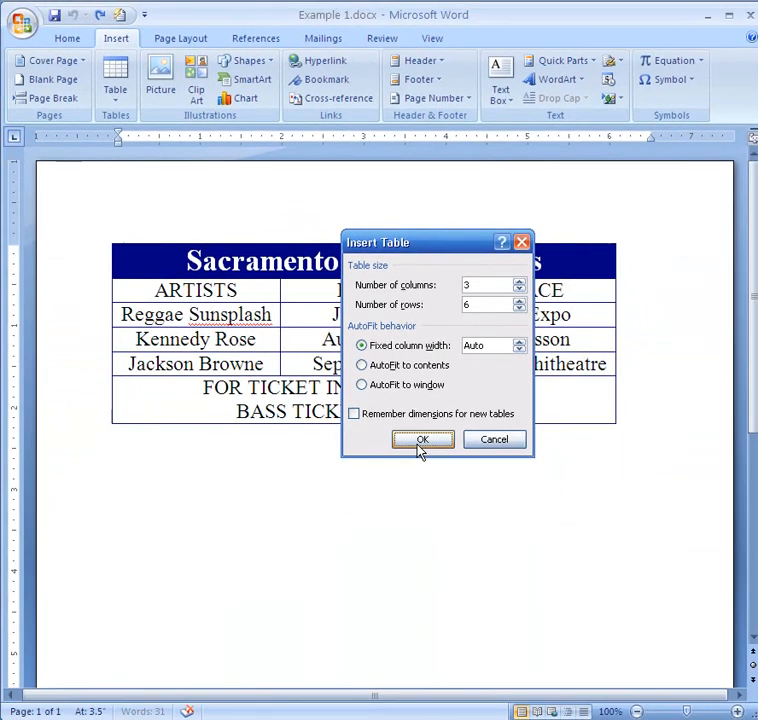
click(422, 441)
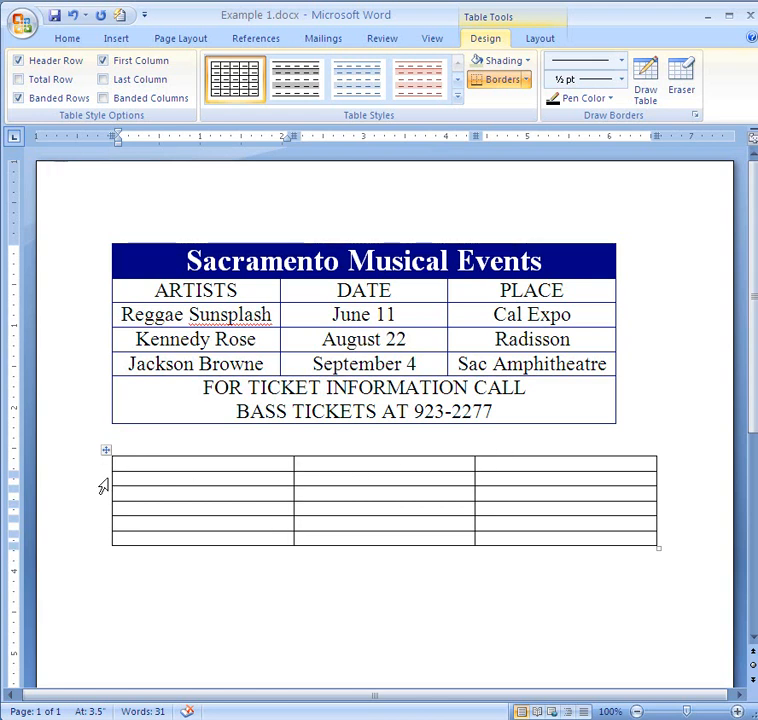
Merge the three cells of the new table's first row into one cell
drag(118, 463, 522, 469)
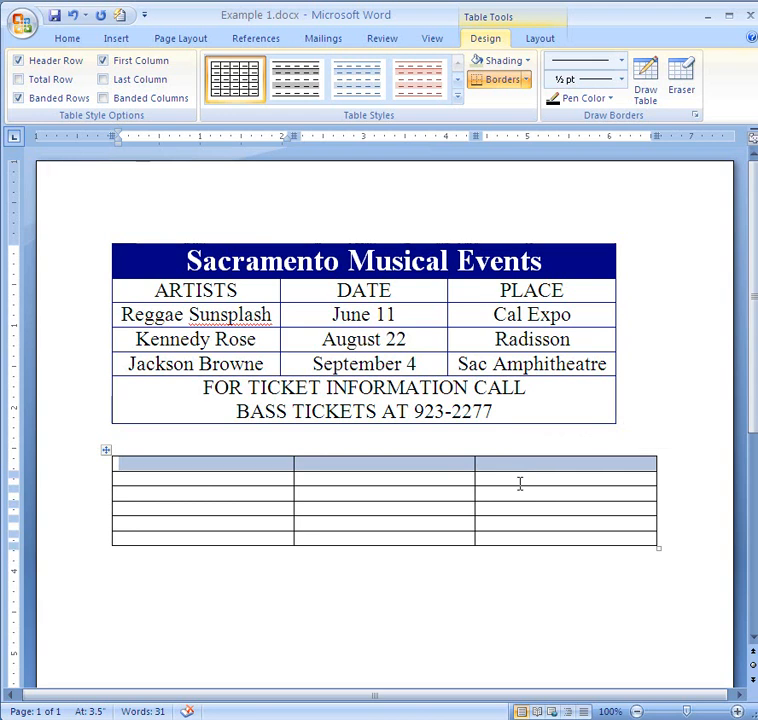
mouse_move(535, 449)
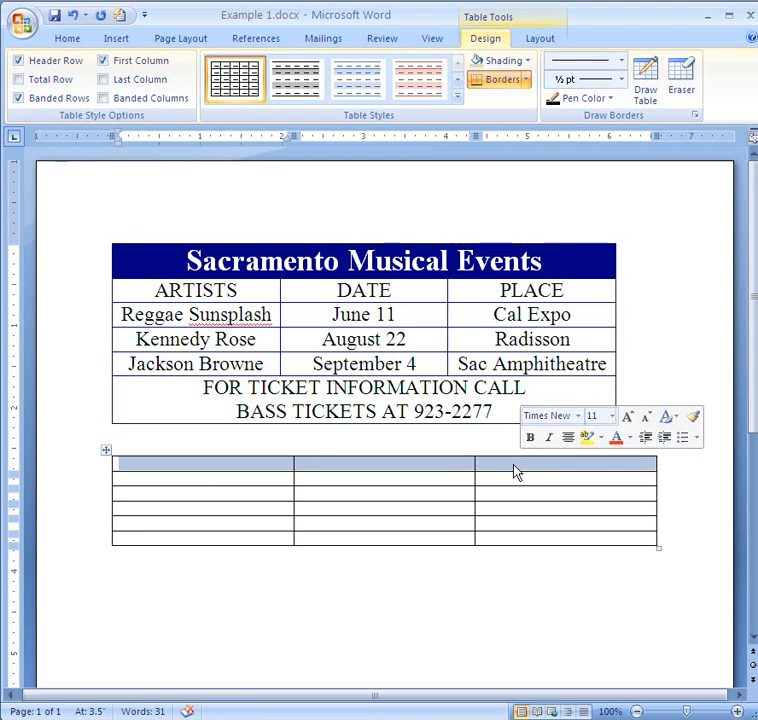
right_click(515, 472)
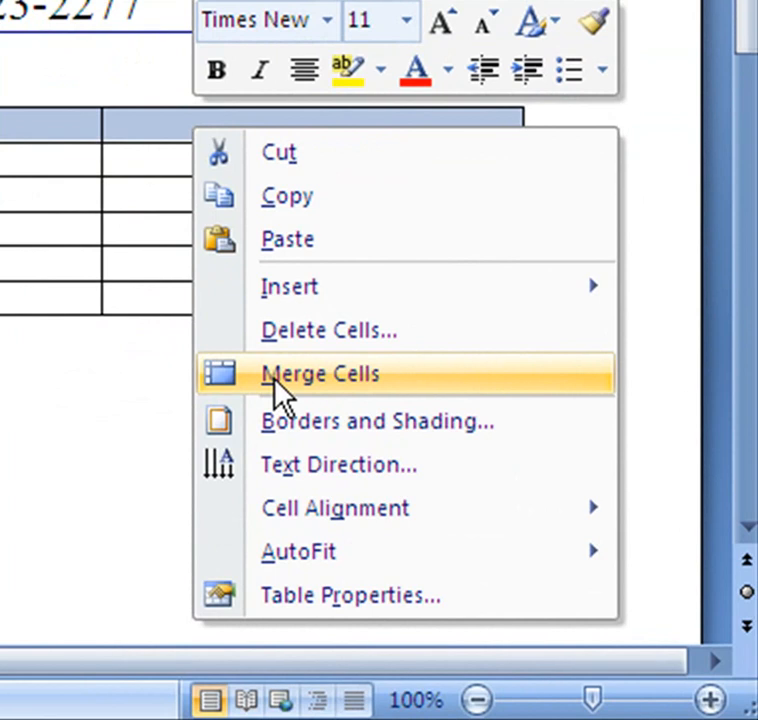
click(274, 377)
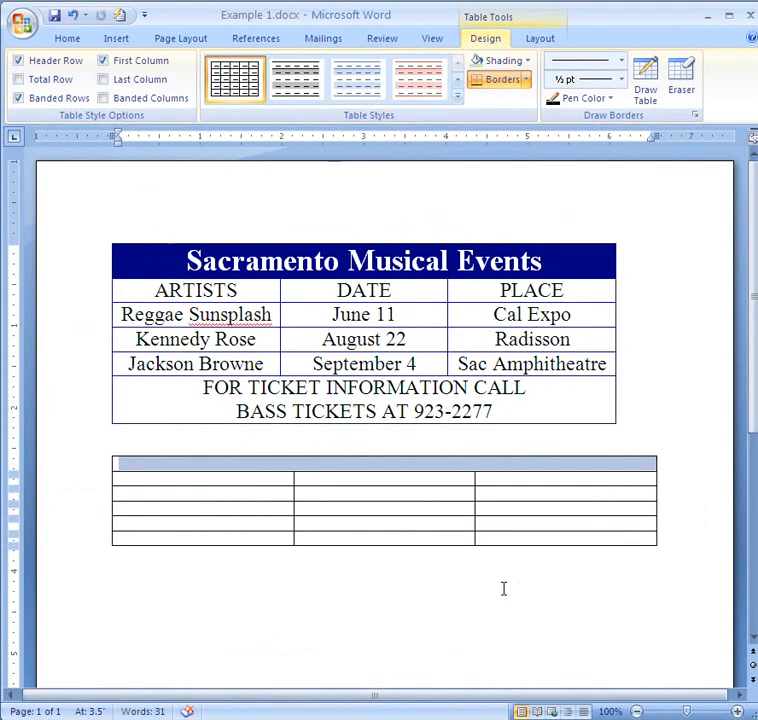
click(503, 587)
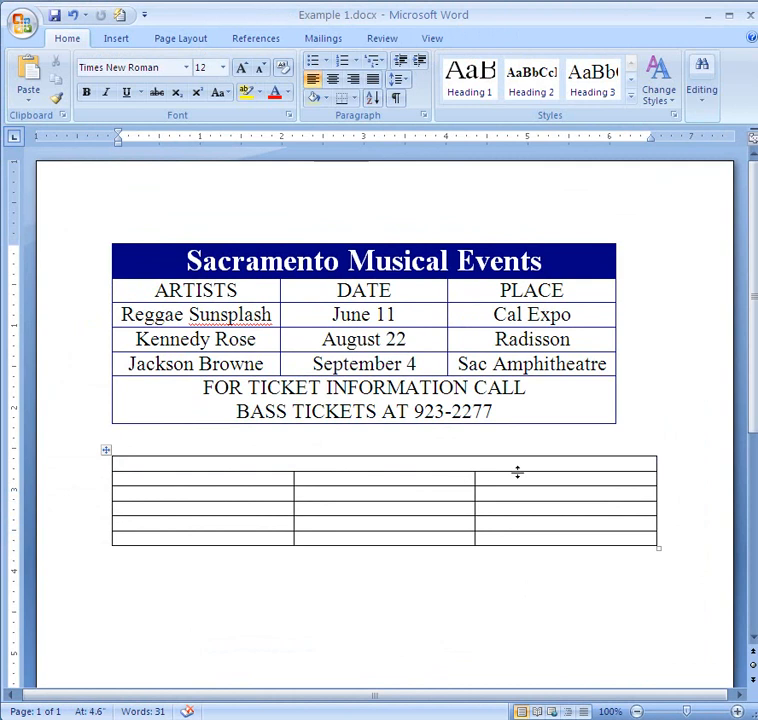
Enter the title "Sacramento Musical Events" in the new table's merged first row and center it
click(474, 461)
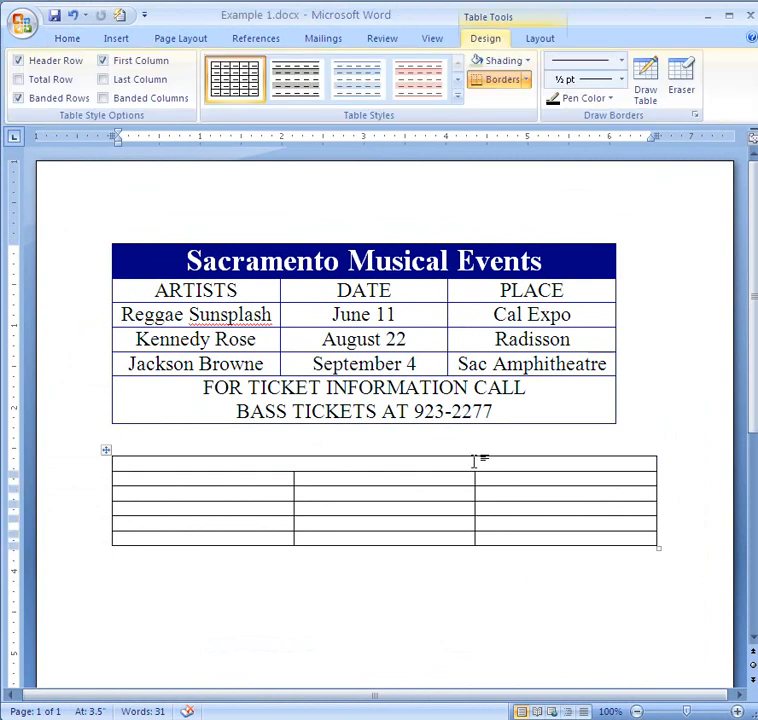
text(Sacramento)
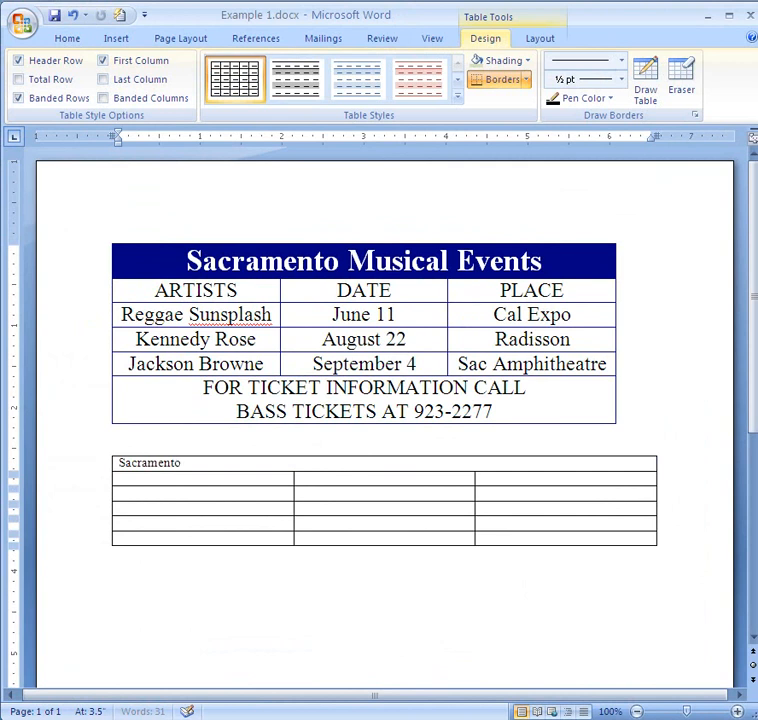
text( Musical Events)
key(ctrl+e)
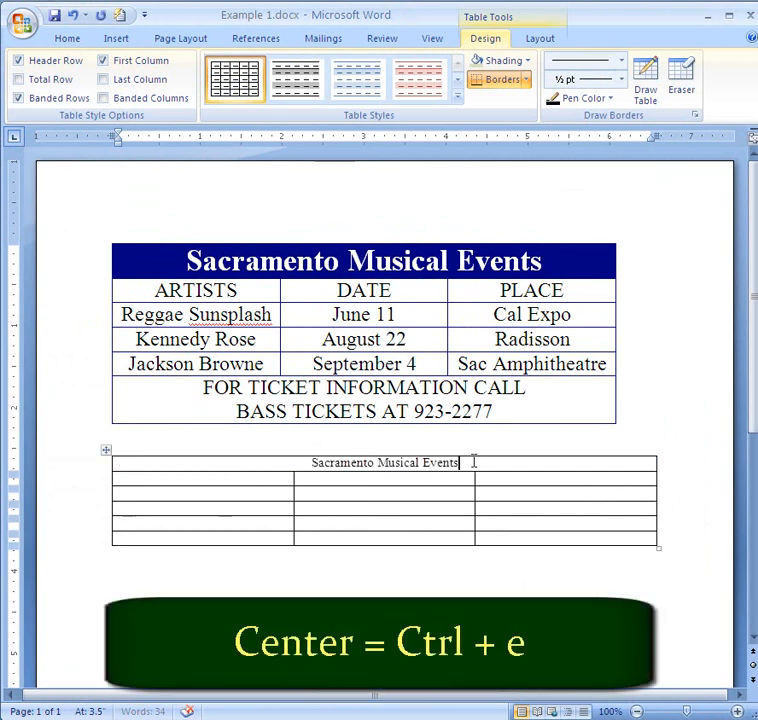
Set the font size of the new table's title text to 24
drag(466, 462, 357, 460)
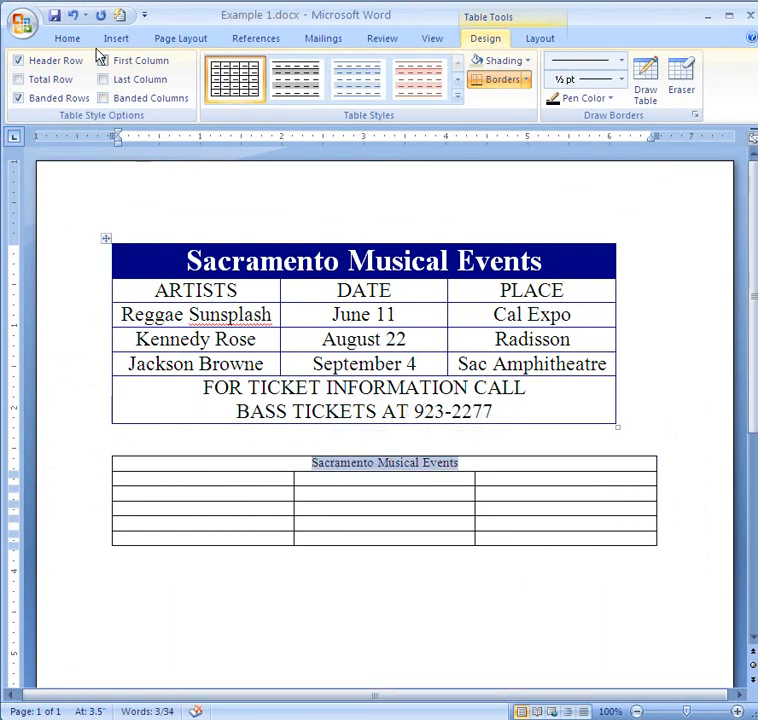
click(66, 38)
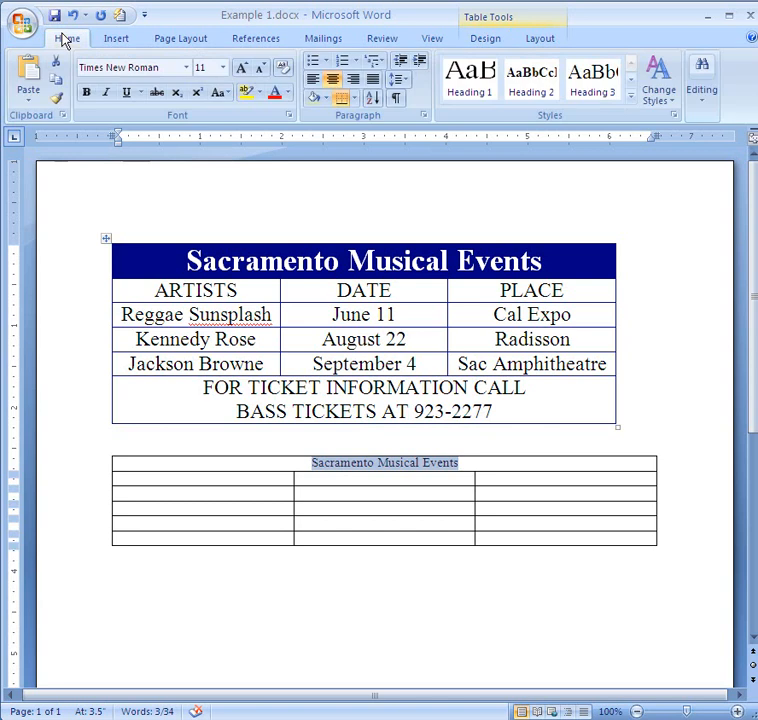
click(224, 70)
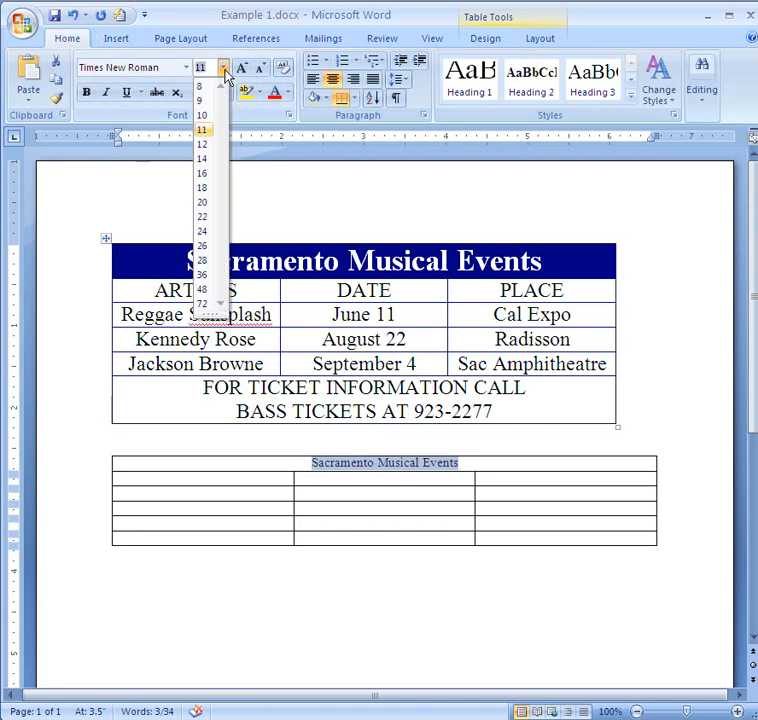
click(203, 232)
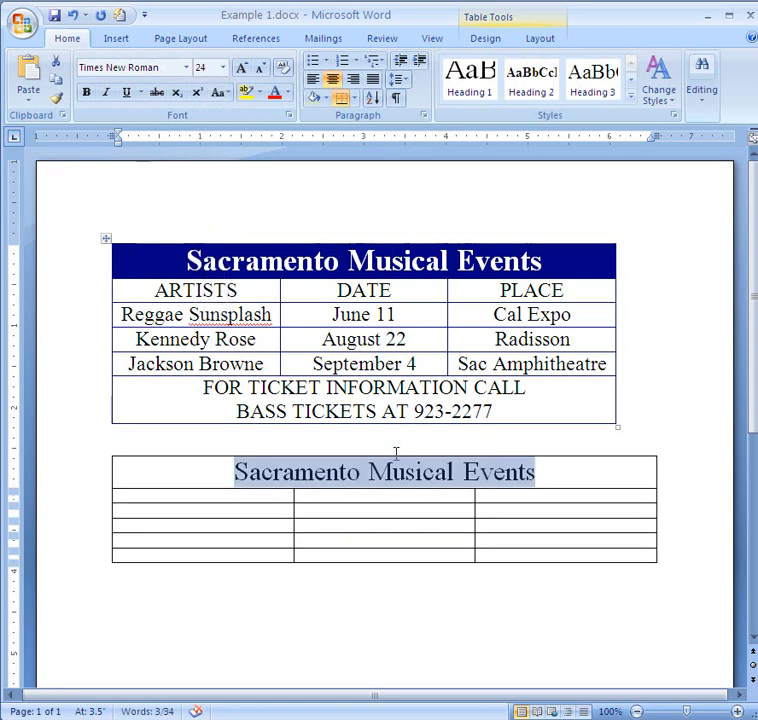
click(419, 565)
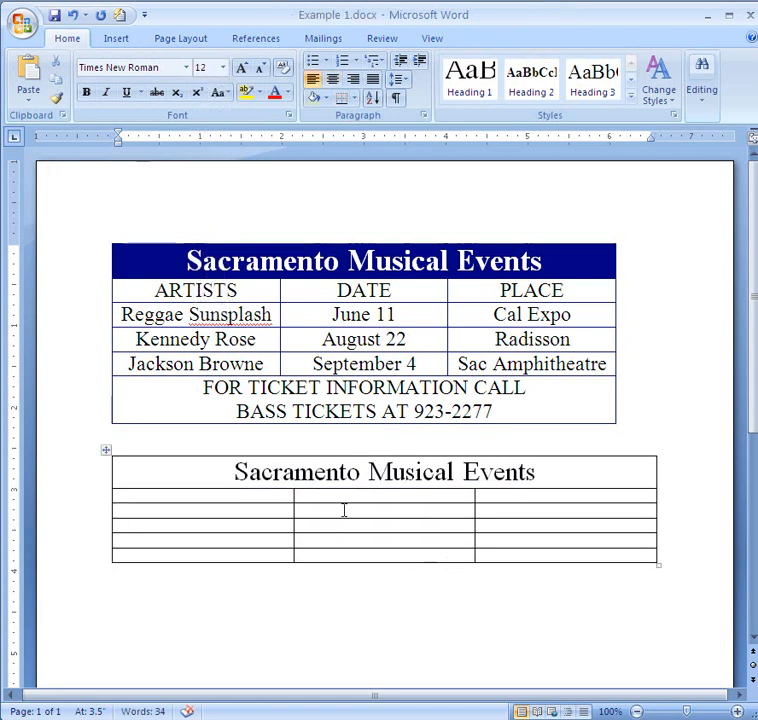
Merge the three cells of the new table's last row into one cell
click(168, 549)
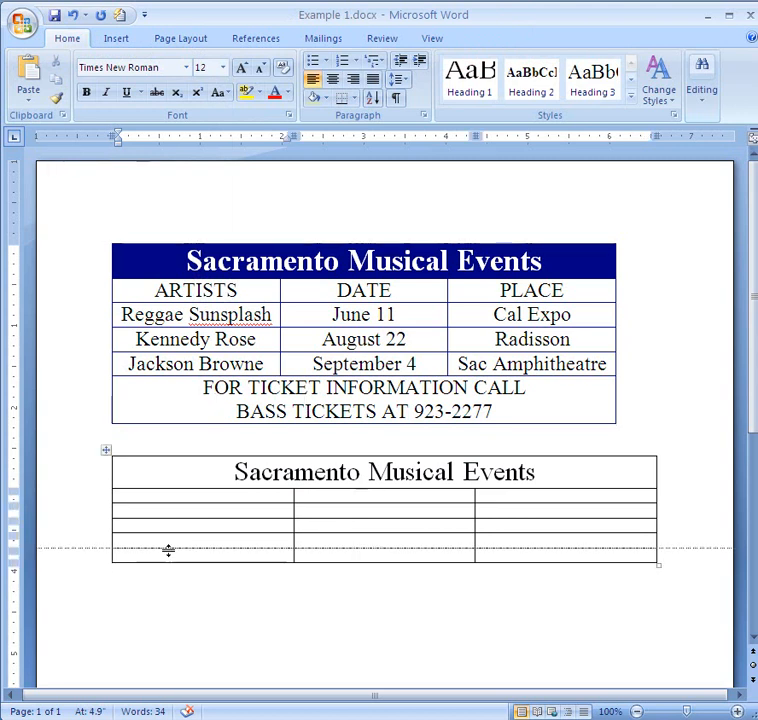
click(180, 552)
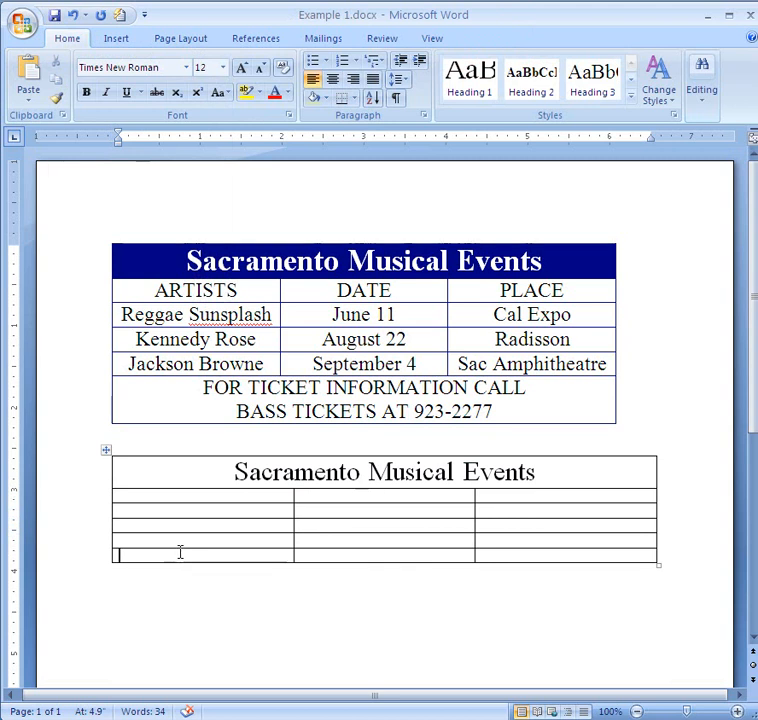
drag(215, 551, 527, 566)
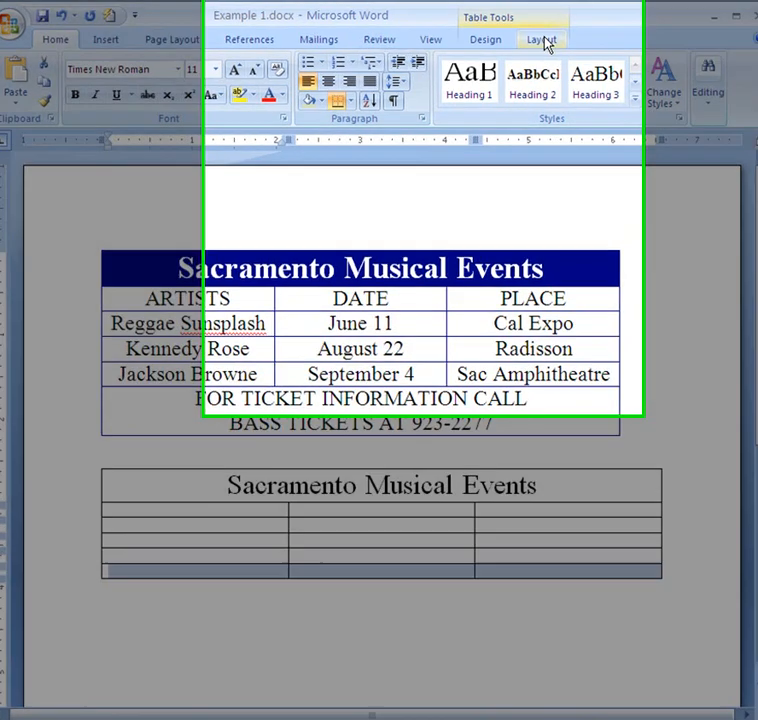
click(545, 38)
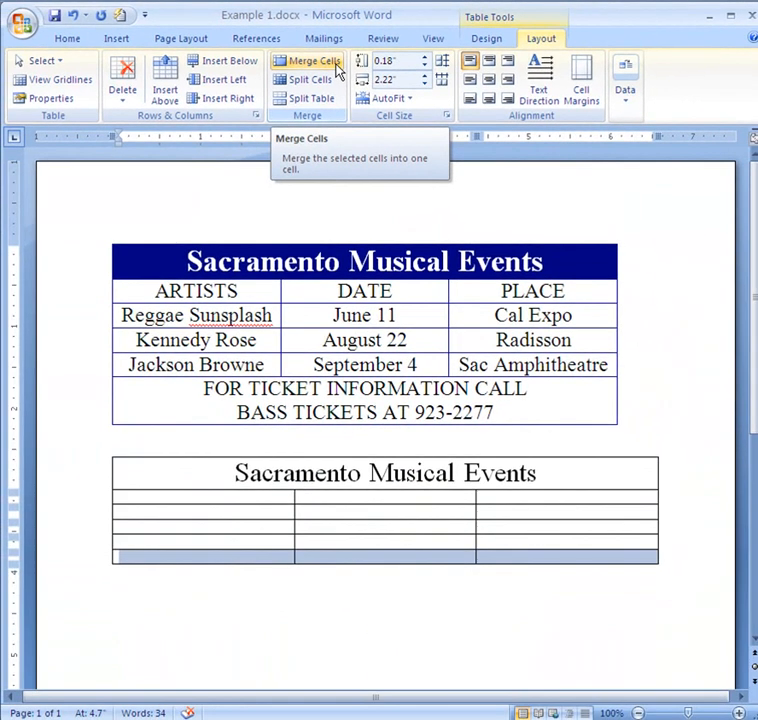
click(335, 68)
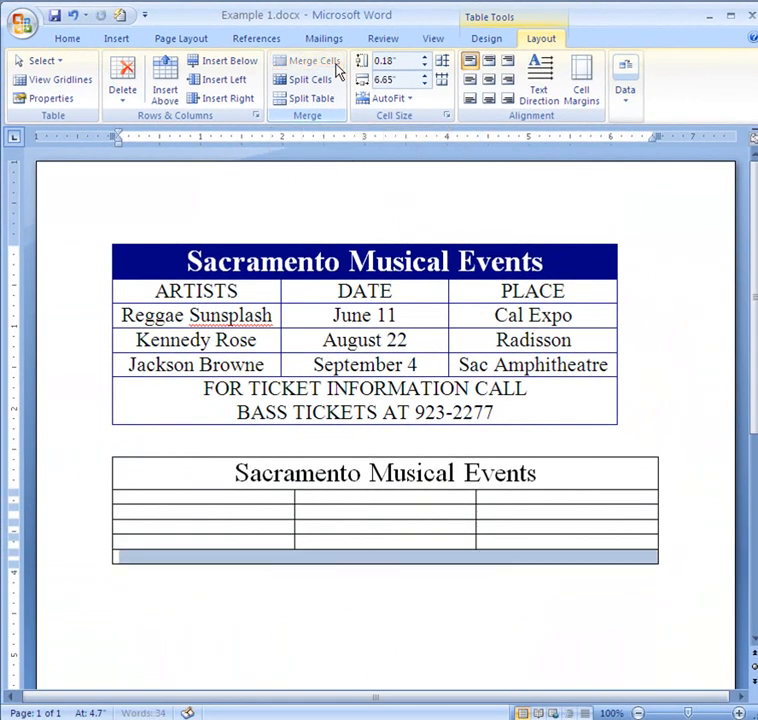
Enter two centered lines in the merged last row: "FOR TICKET INFORMATION CALL" and "BASS TICKETS AT" followed by the ticket phone number
click(392, 557)
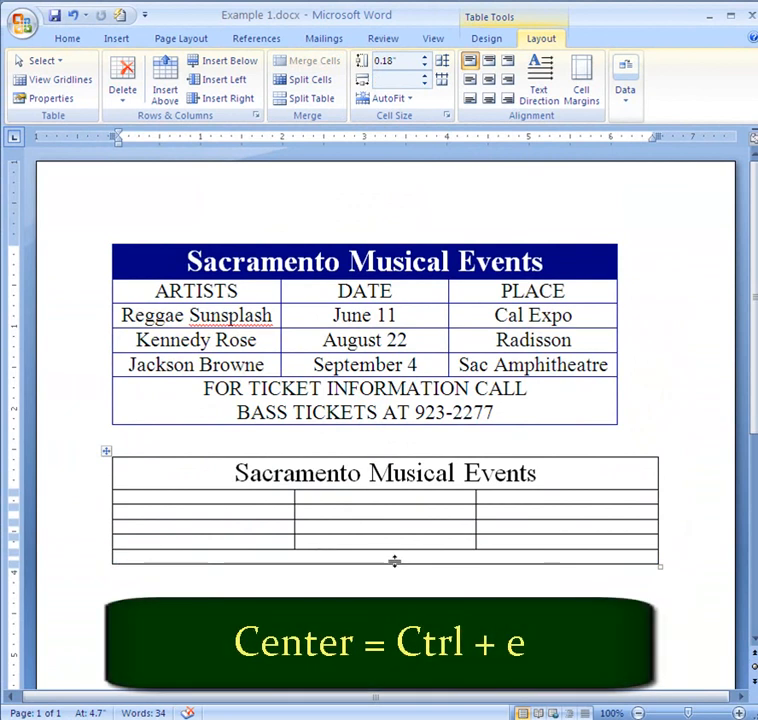
key(ctrl+e)
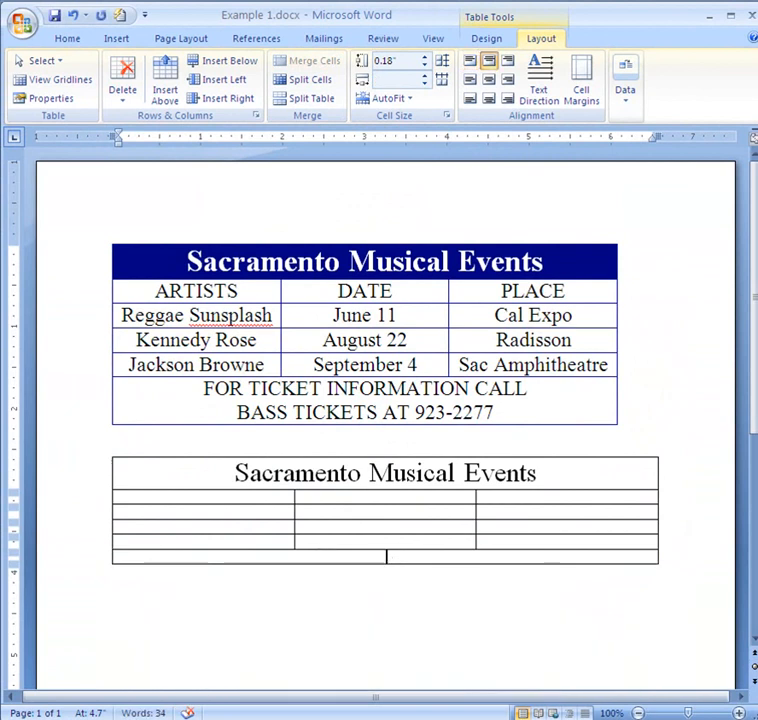
text(FOR TI)
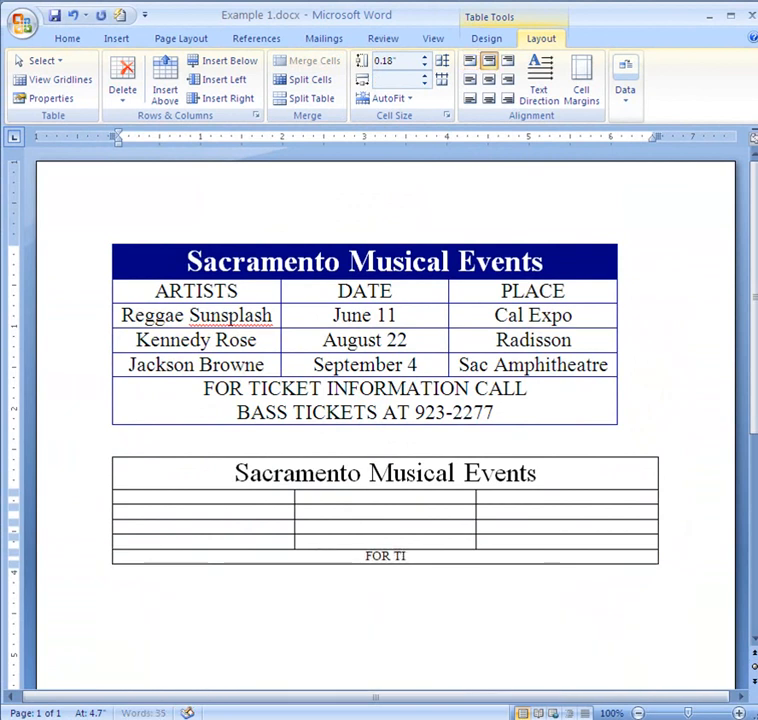
text(CKET INFORM)
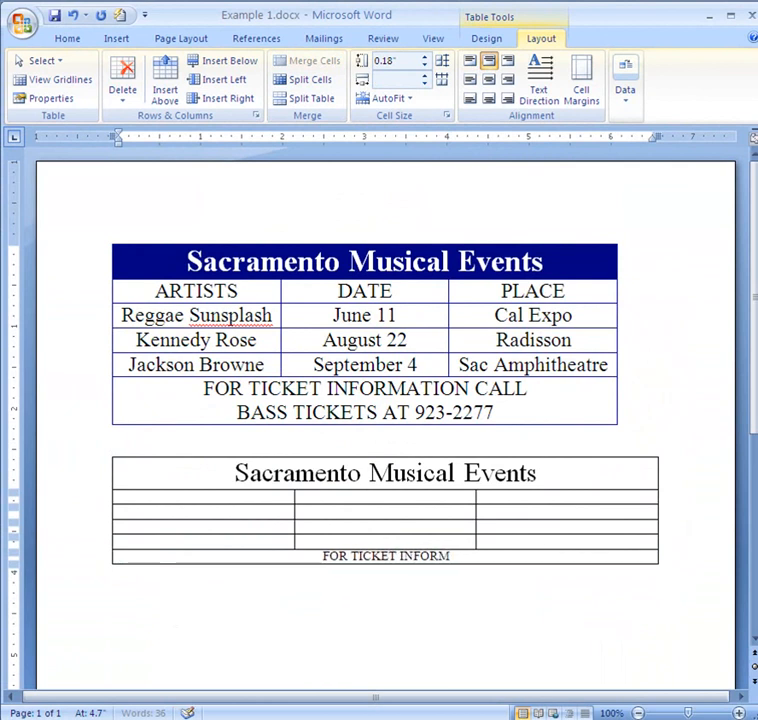
text(ATION CALL)
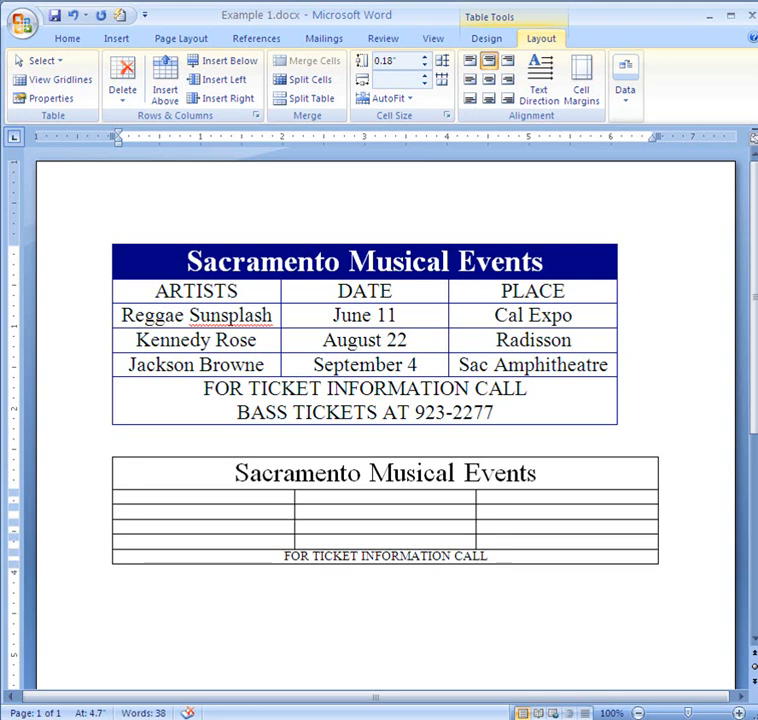
key(Return)
text(BA)
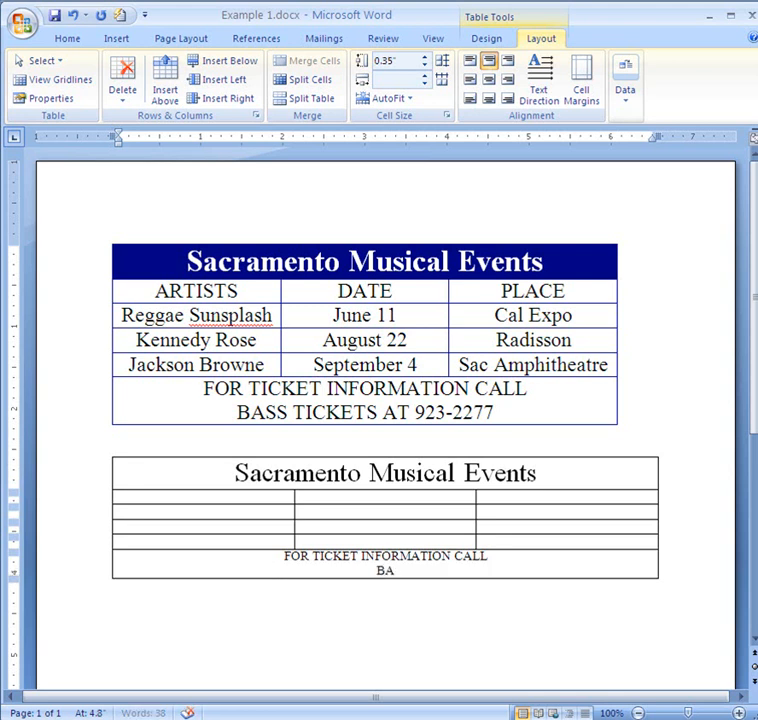
text(SS TICK)
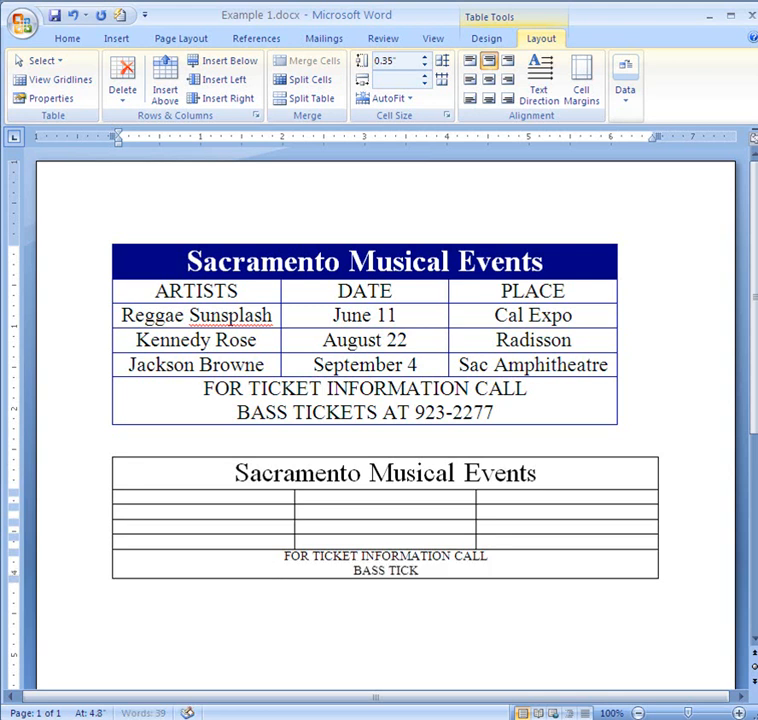
text(ETS AT 923)
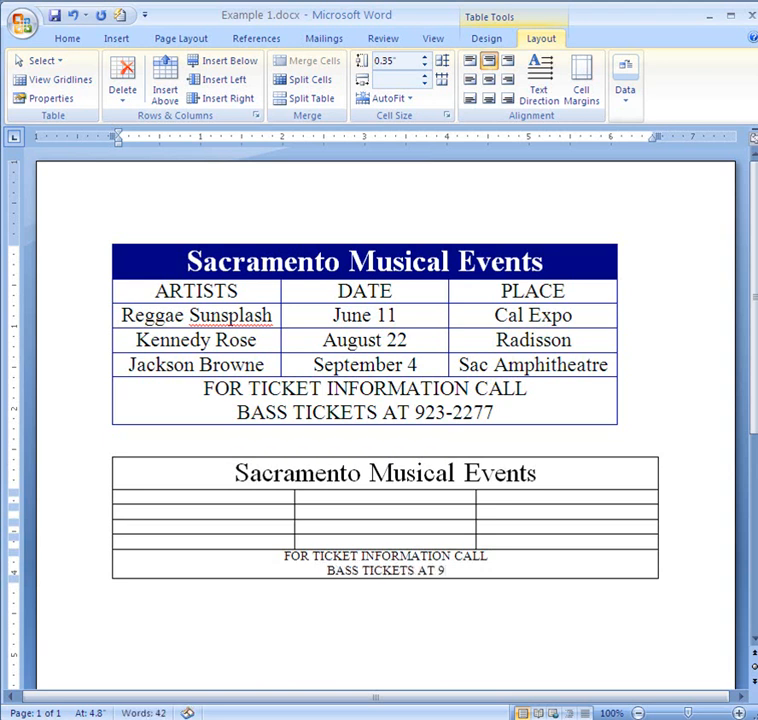
text(22)
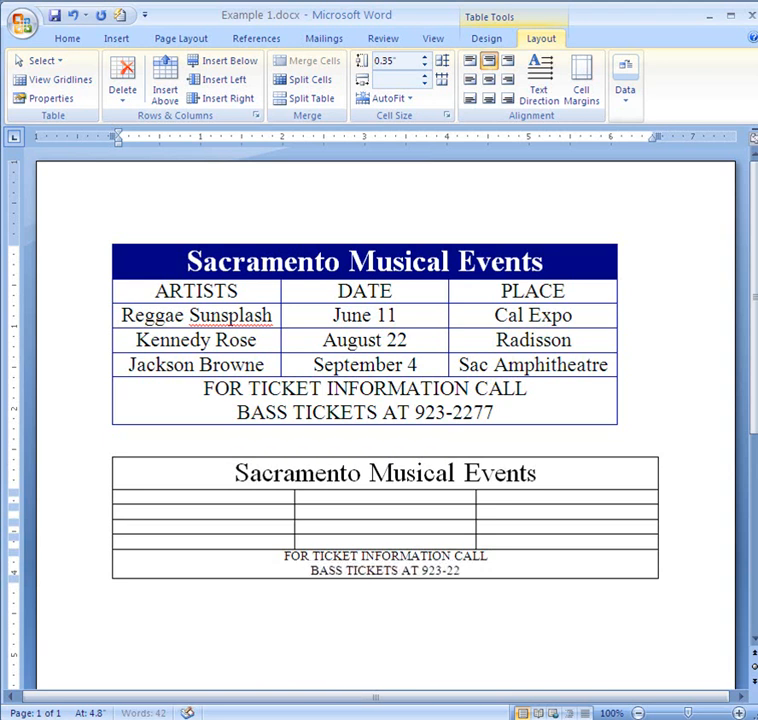
text(77)
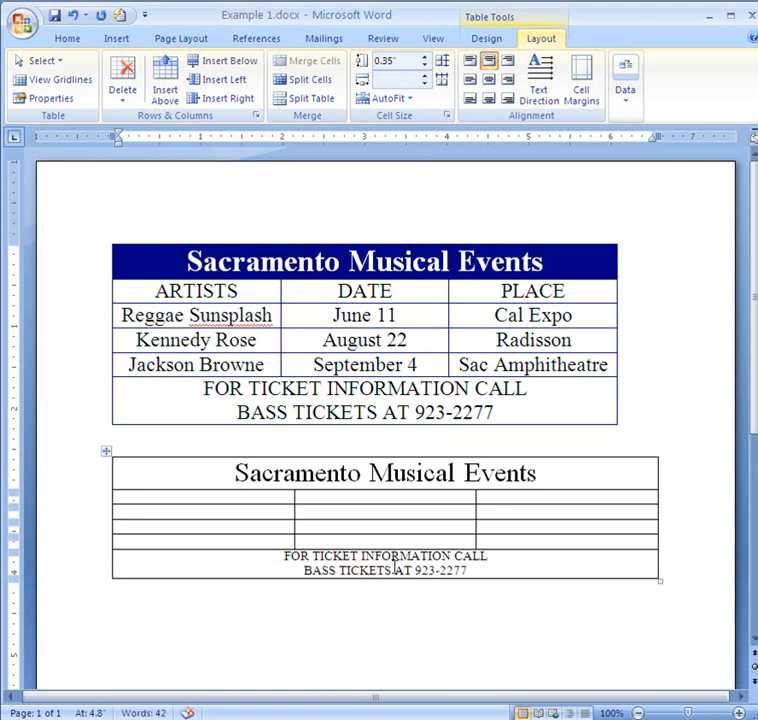
Enlarge the two ticket-information lines in the new table's last row to about the size of the original's
drag(477, 566, 297, 546)
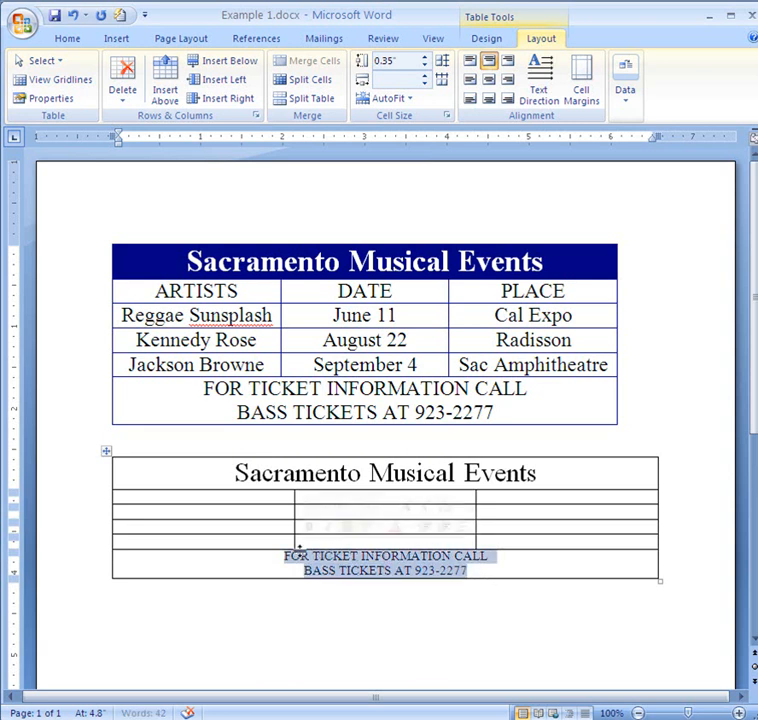
click(56, 17)
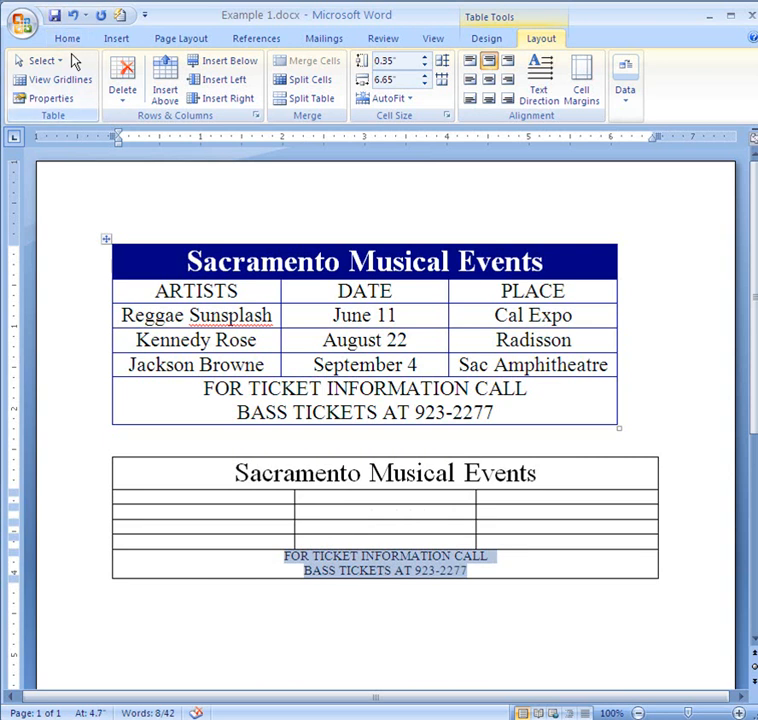
key(ctrl+bracketright)
key(ctrl+bracketright)
key(ctrl+bracketright)
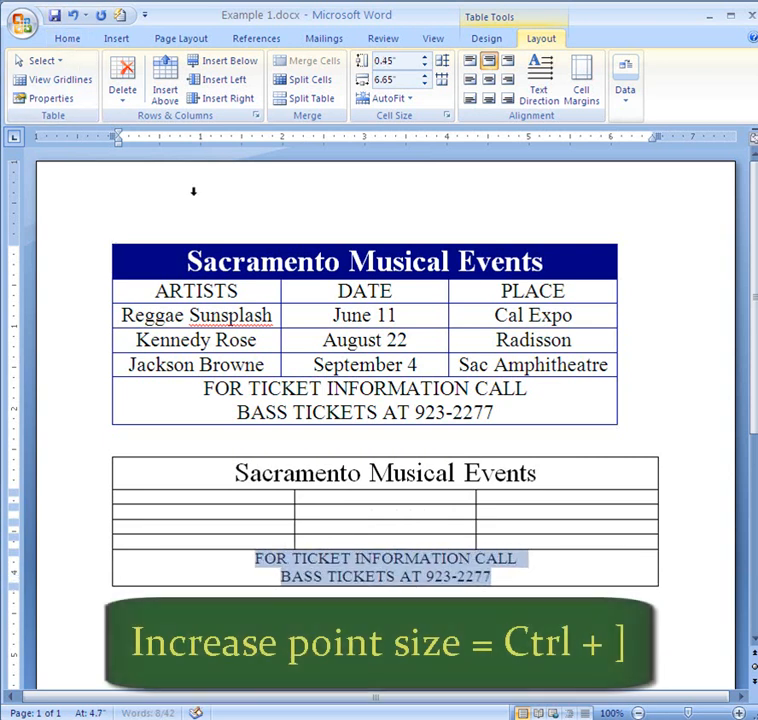
key(ctrl+bracketright)
key(ctrl+bracketright)
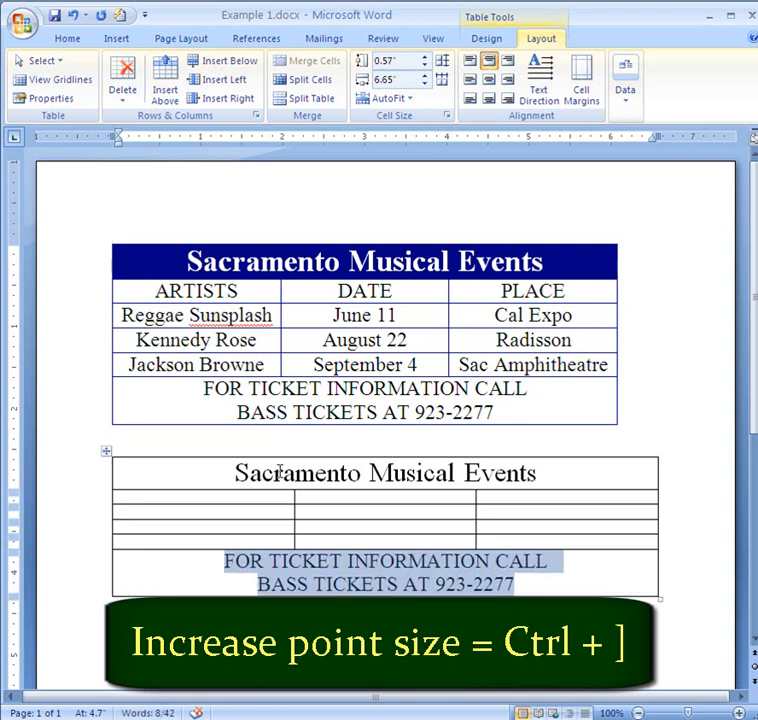
Enter the centered heading "ARTISTS" in the first cell of the new table's second row
click(285, 500)
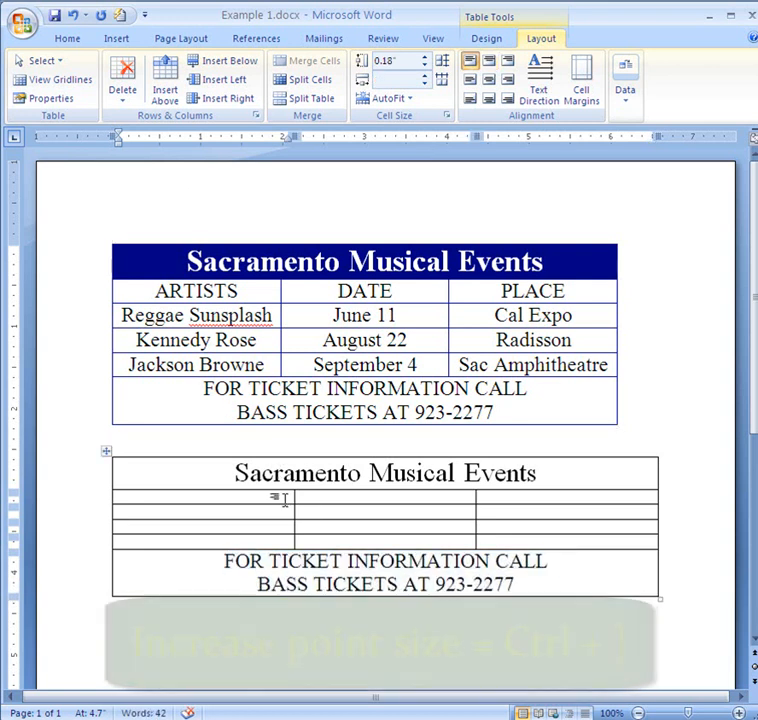
key(ctrl+e)
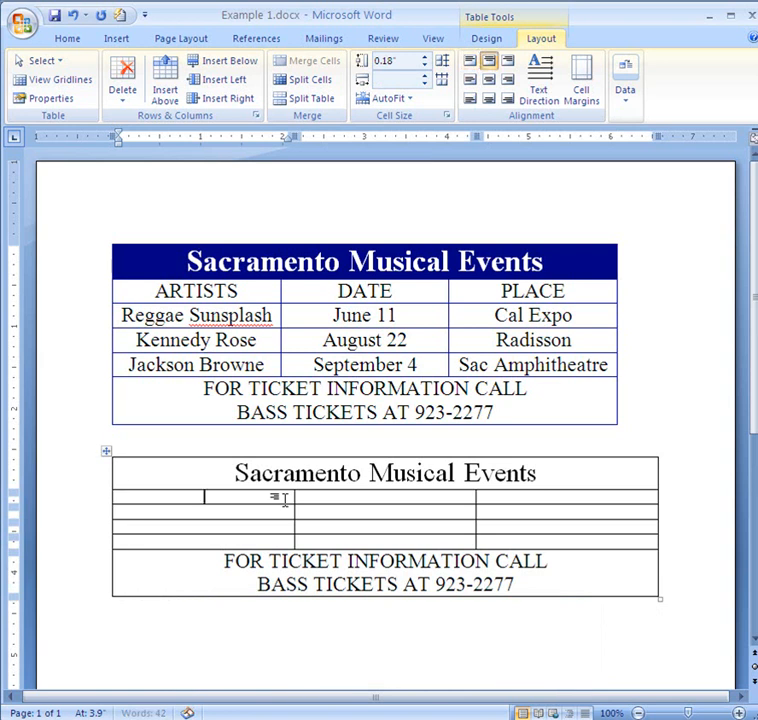
text(ARTISTS)
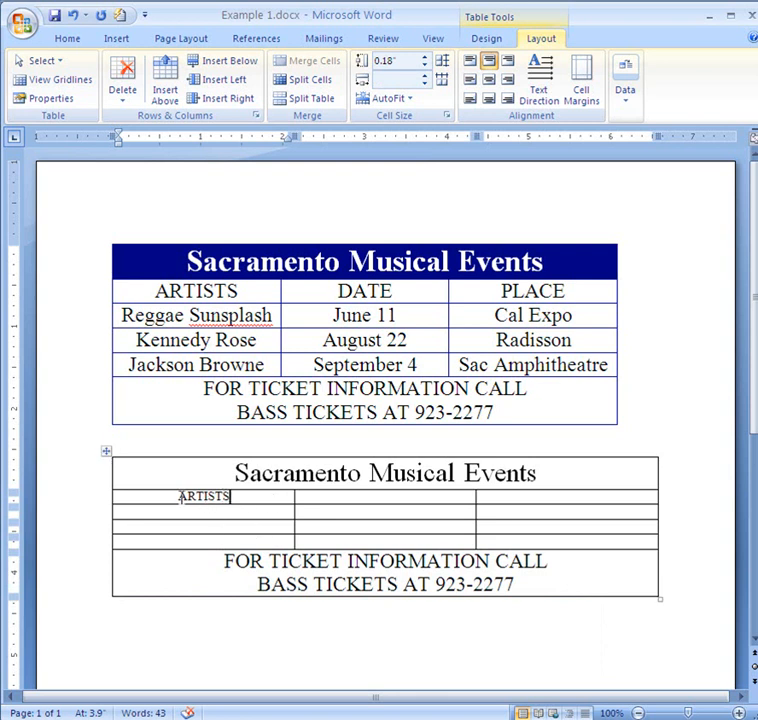
Set the font size of the new table's four three-column rows to 18
drag(178, 496, 489, 543)
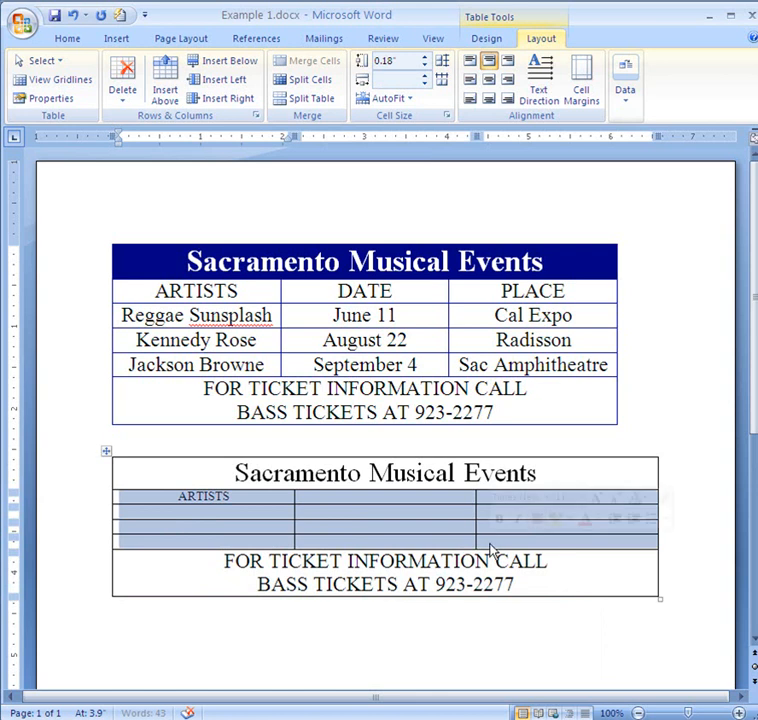
click(67, 40)
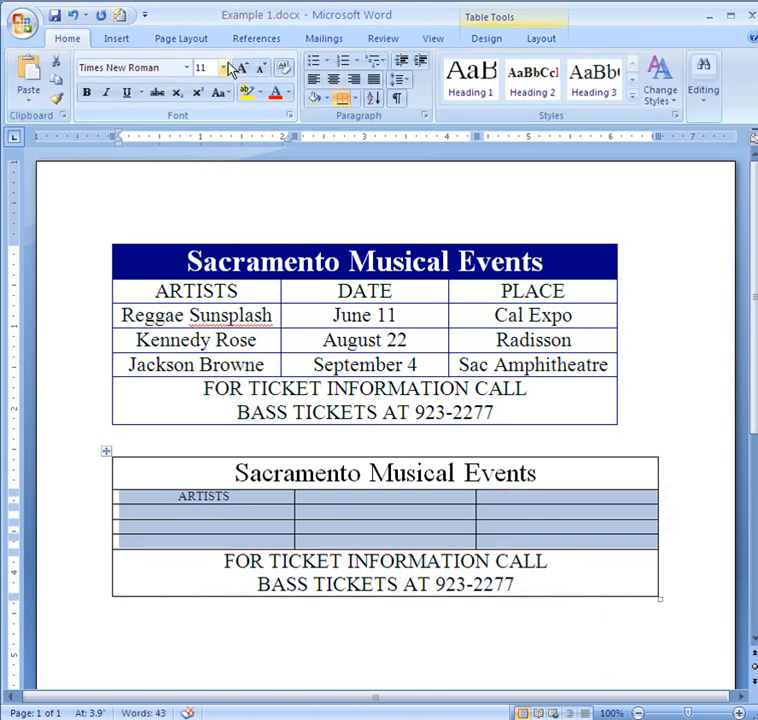
click(225, 67)
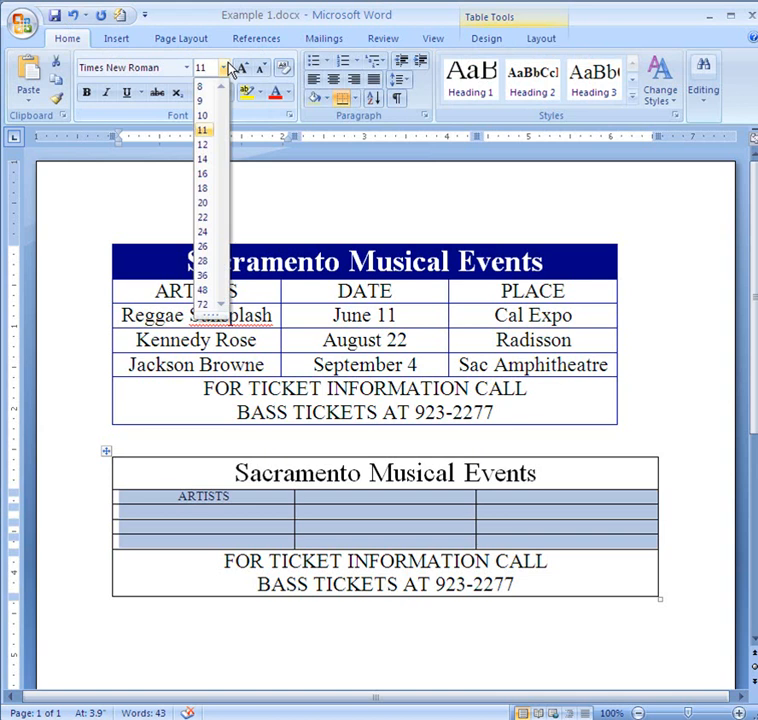
click(205, 234)
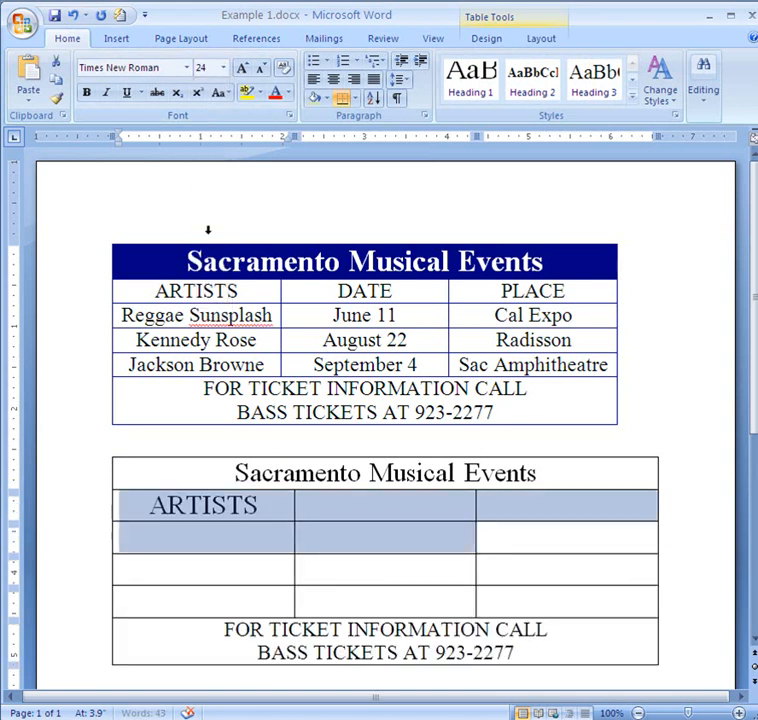
click(225, 68)
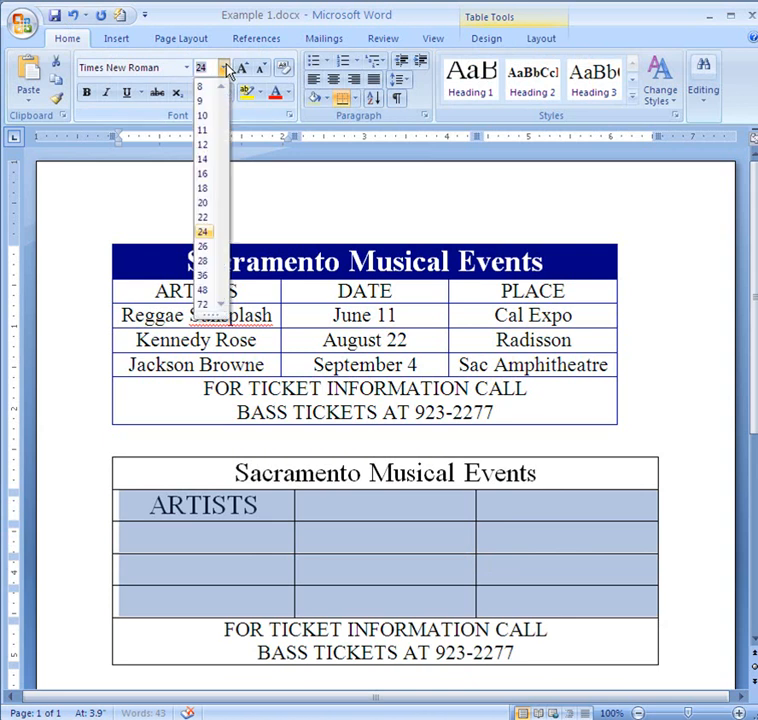
click(205, 190)
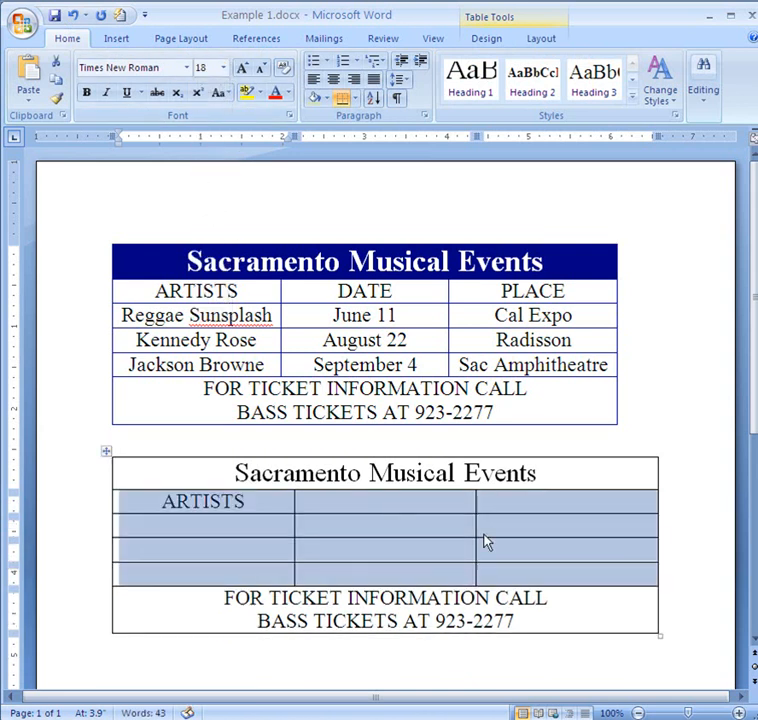
Narrow the new table by moving its right edge in to line up with the original table's right edge
click(612, 613)
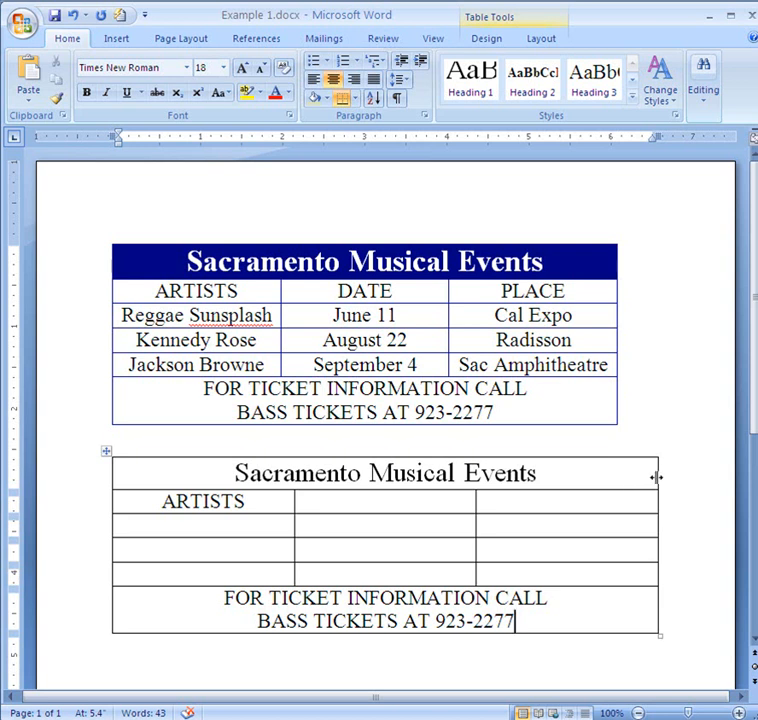
drag(656, 477, 616, 477)
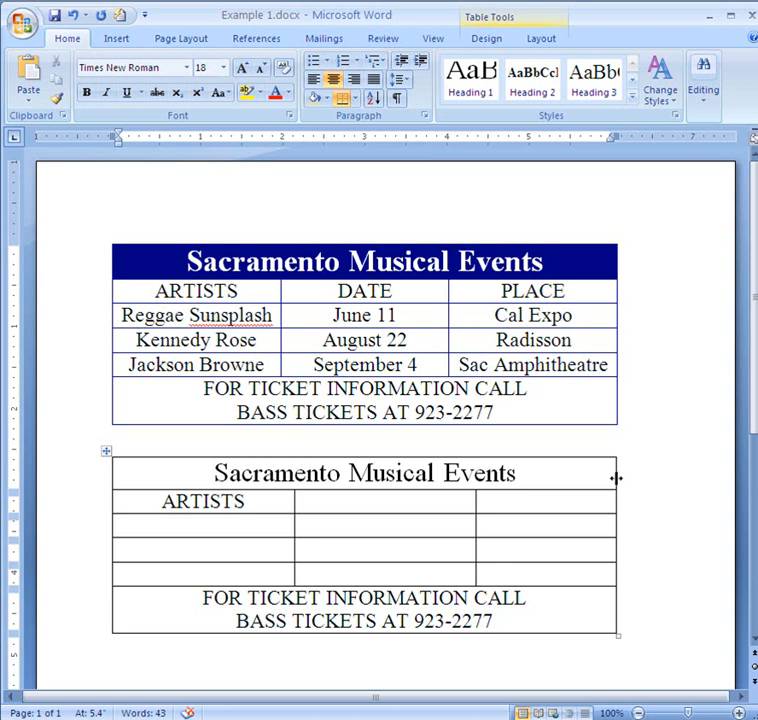
click(611, 445)
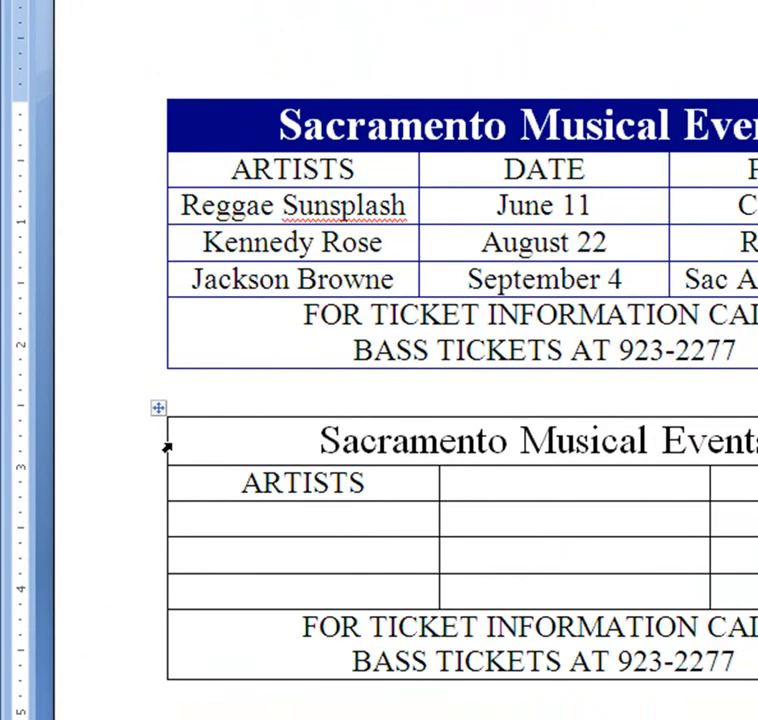
Shade the new table's title row with the darkest blue theme color
click(193, 432)
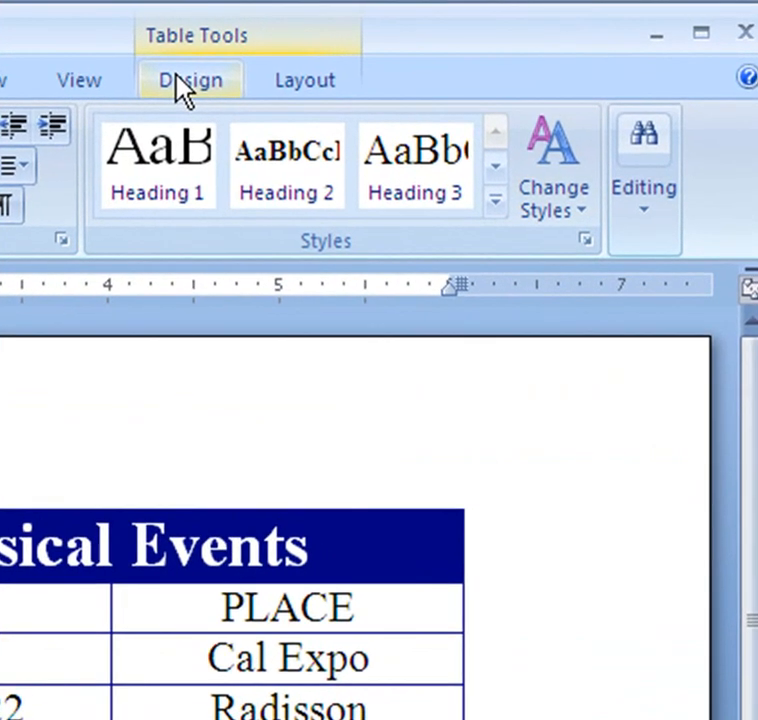
click(260, 70)
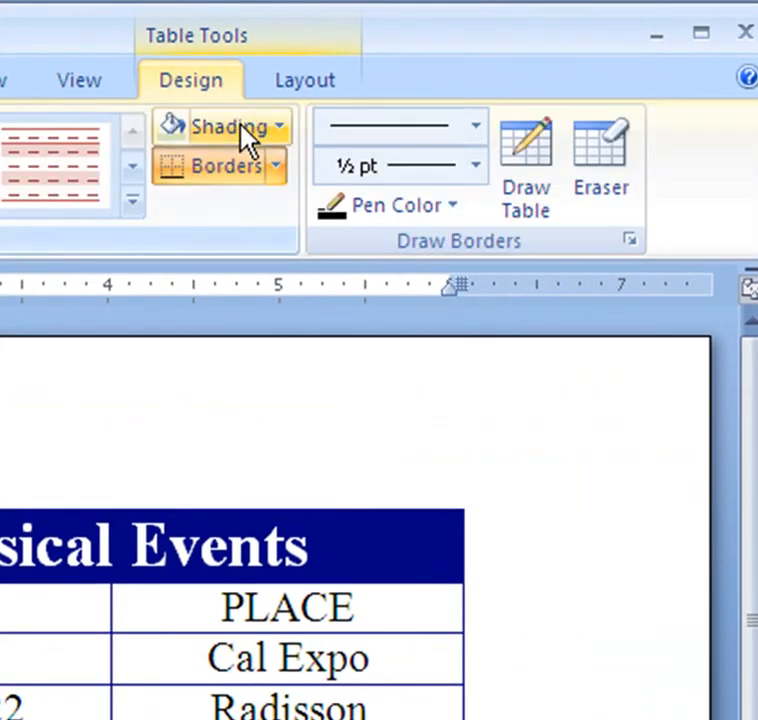
click(283, 126)
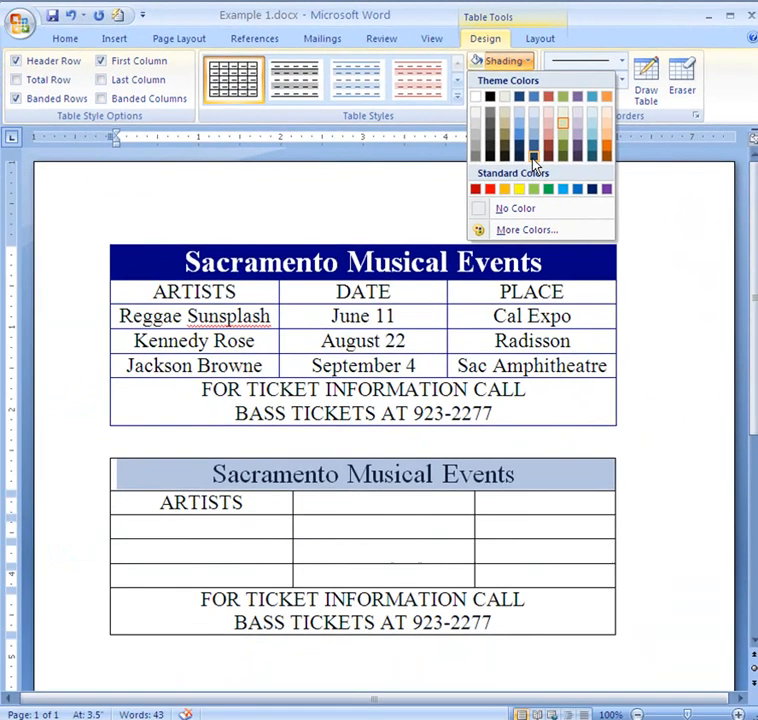
click(535, 160)
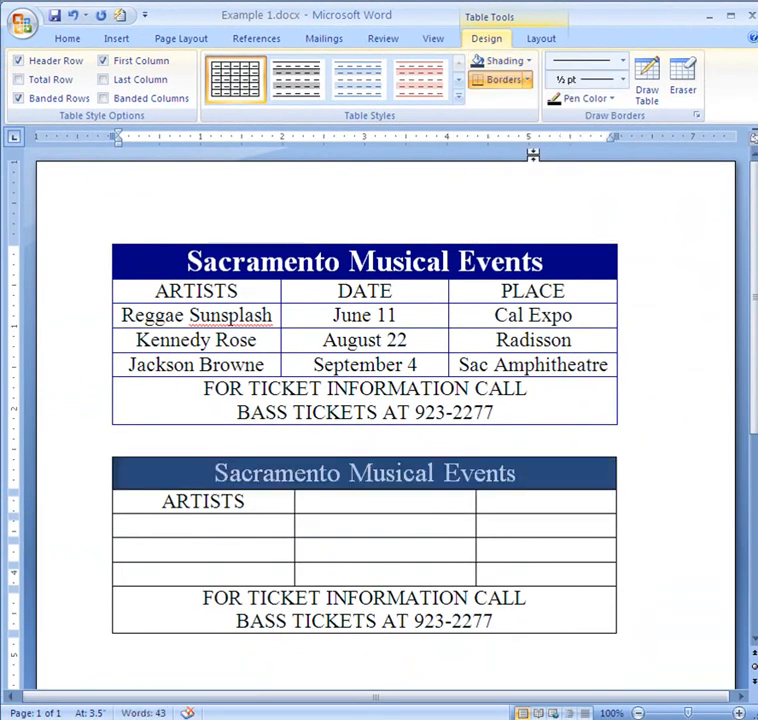
Make the title "Sacramento Musical Events" in the new table bold
click(523, 473)
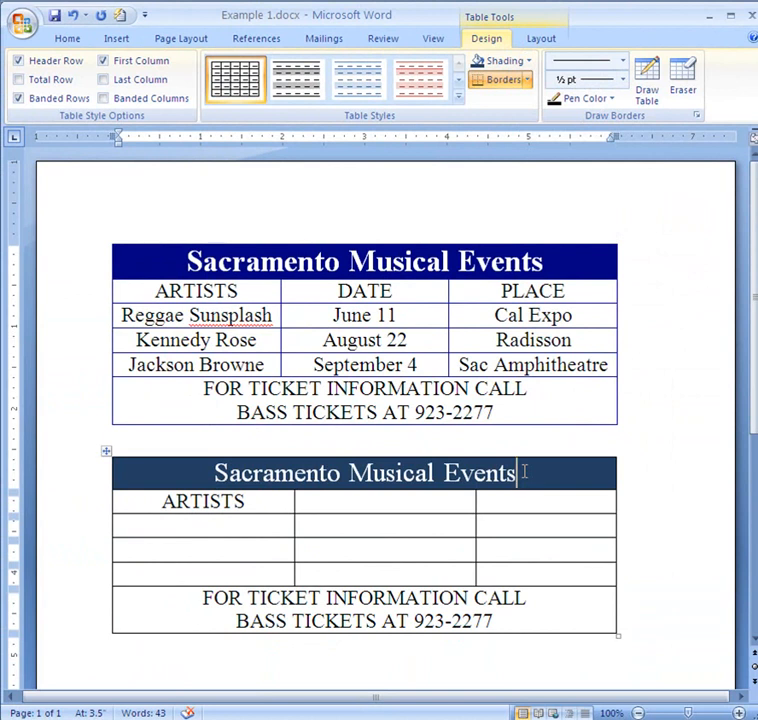
drag(517, 473, 290, 480)
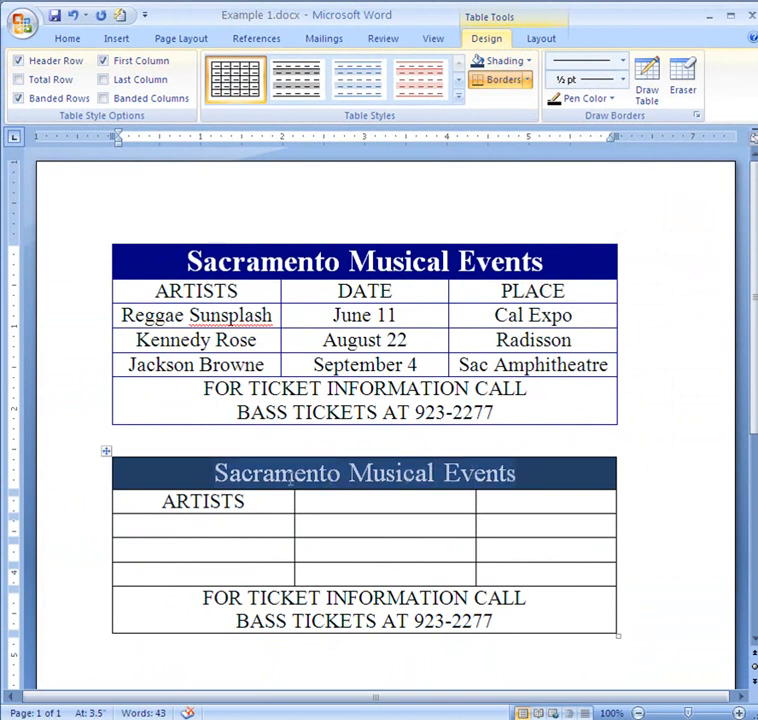
key(ctrl+b)
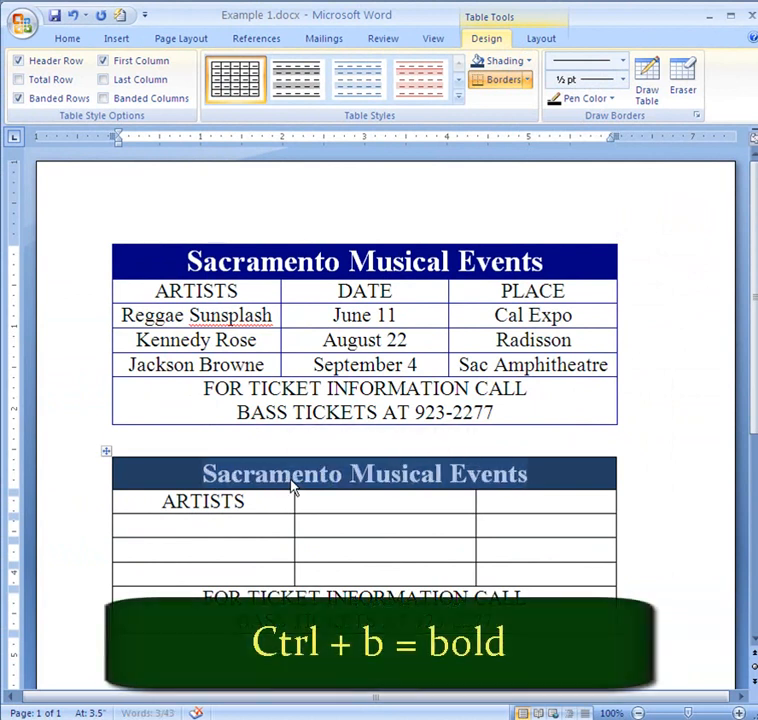
click(543, 530)
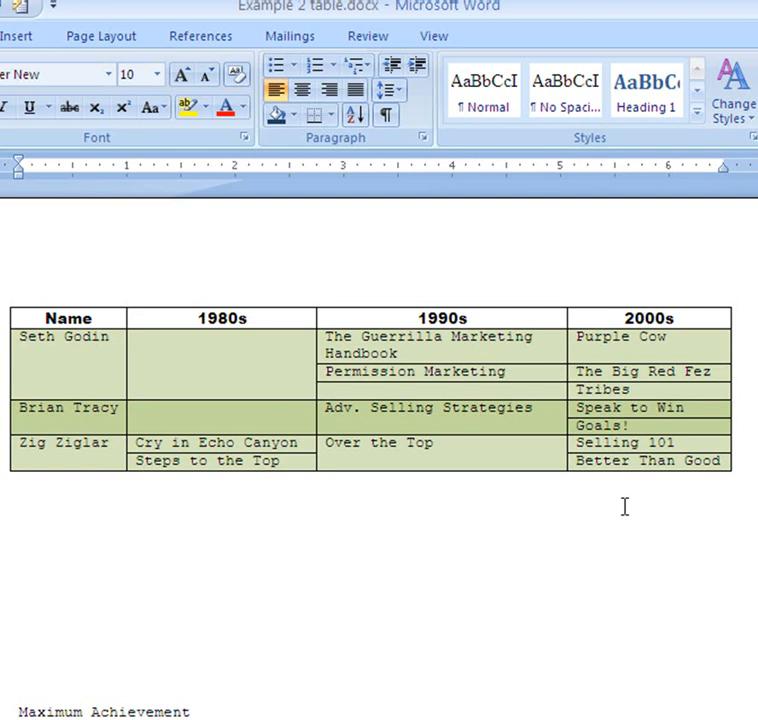
In Example 2 table.docx, merge the "Permission Marketing" cell with the empty cell below it
click(328, 372)
drag(322, 375, 407, 388)
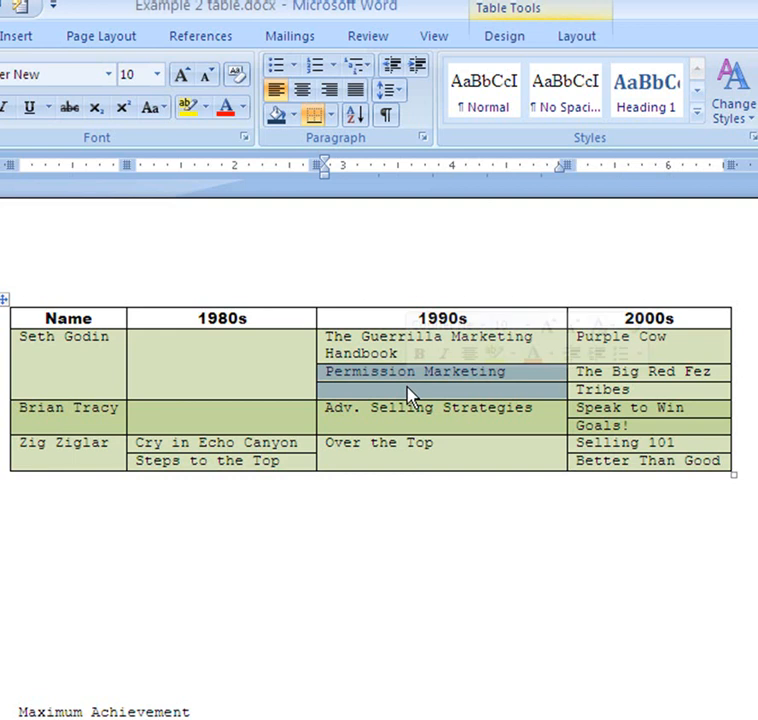
right_click(407, 389)
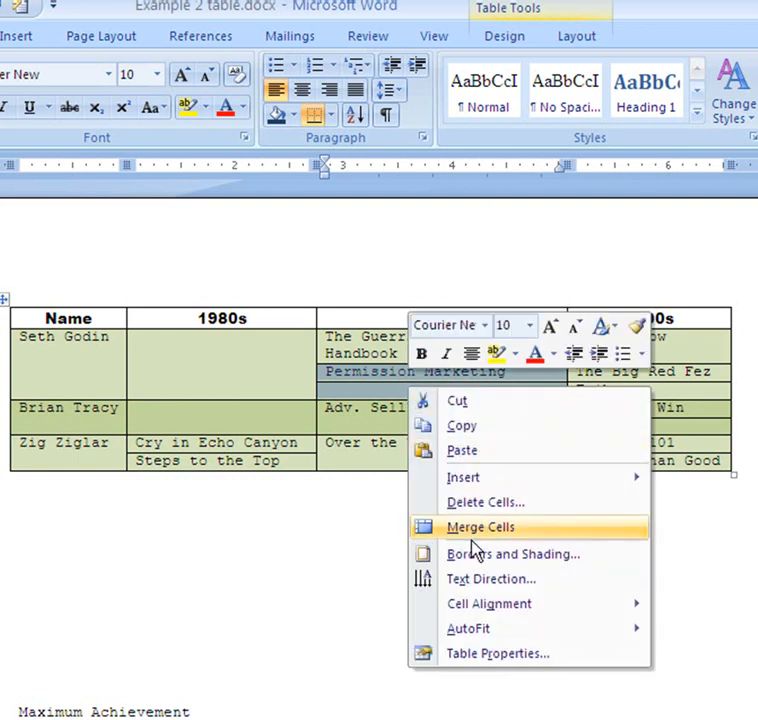
click(472, 528)
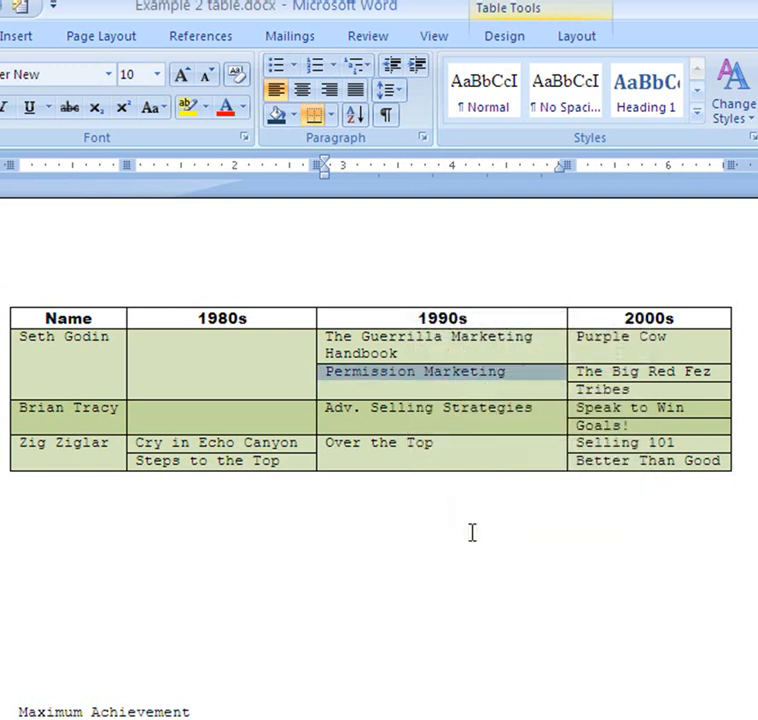
click(470, 540)
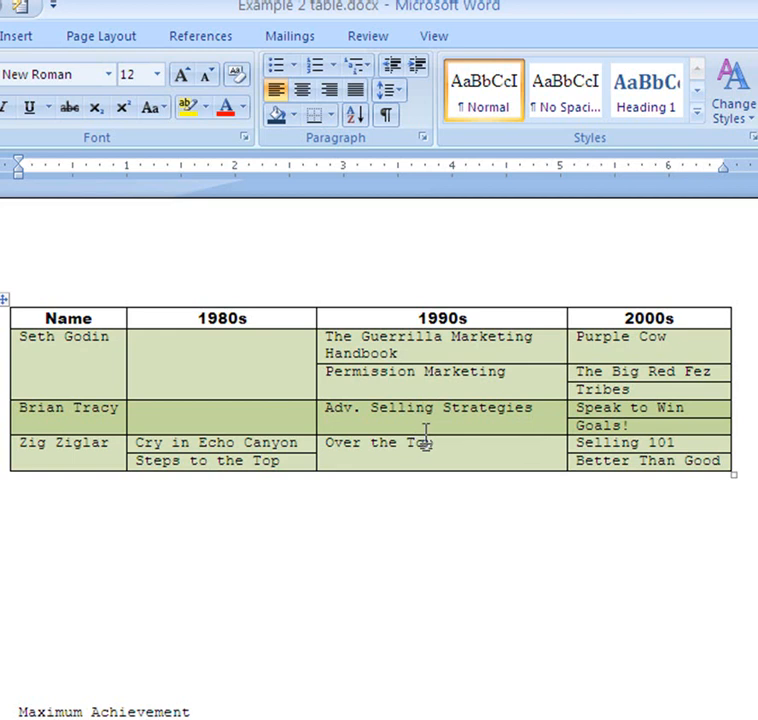
Split the "Adv. Selling Strategies" cell in the 1990s column into 1 column and 2 rows
click(445, 411)
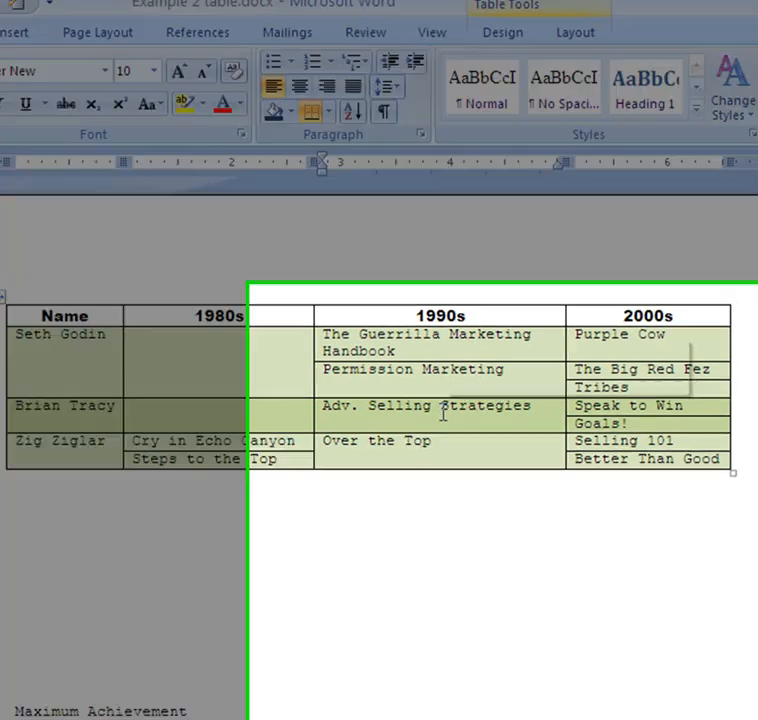
right_click(445, 412)
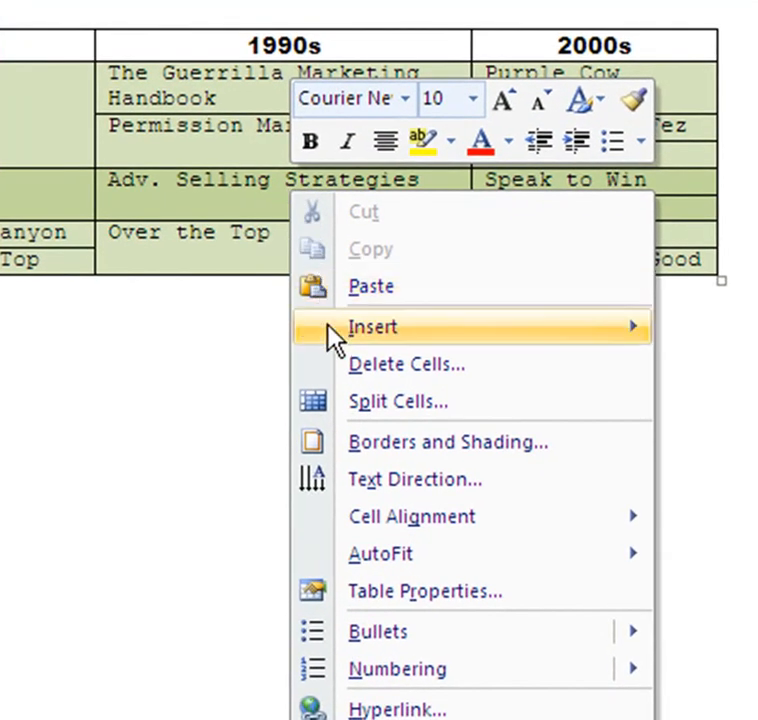
click(363, 411)
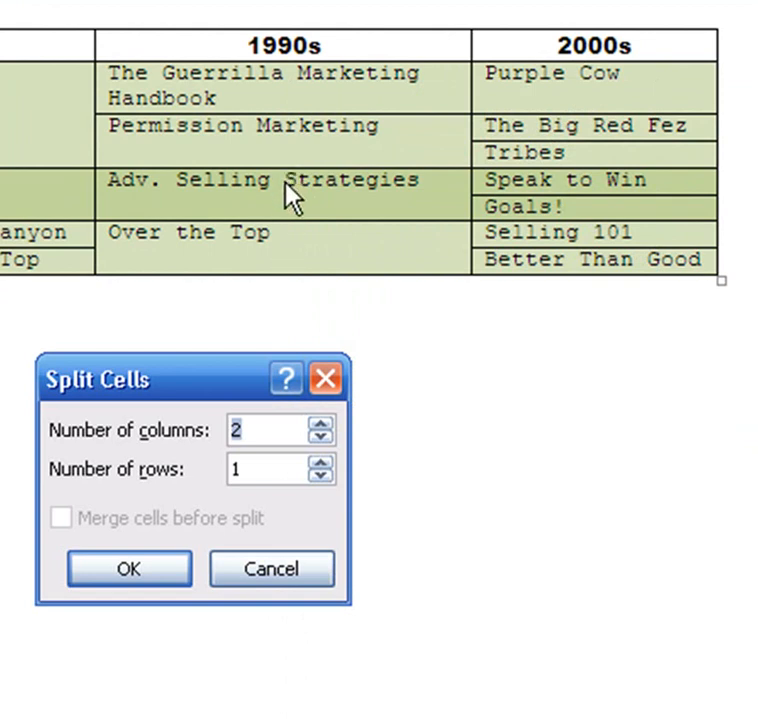
text(1)
key(Tab)
text(2)
click(103, 570)
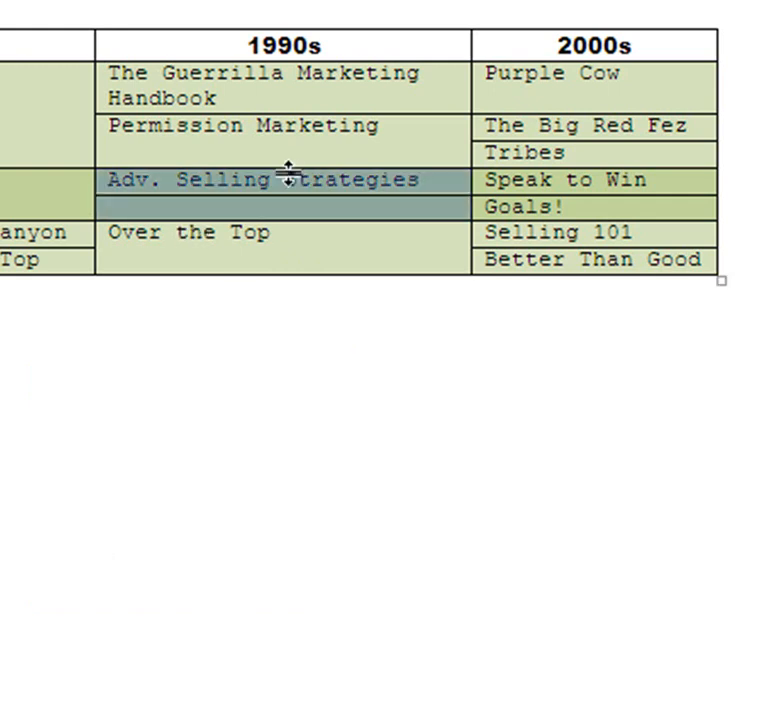
click(283, 207)
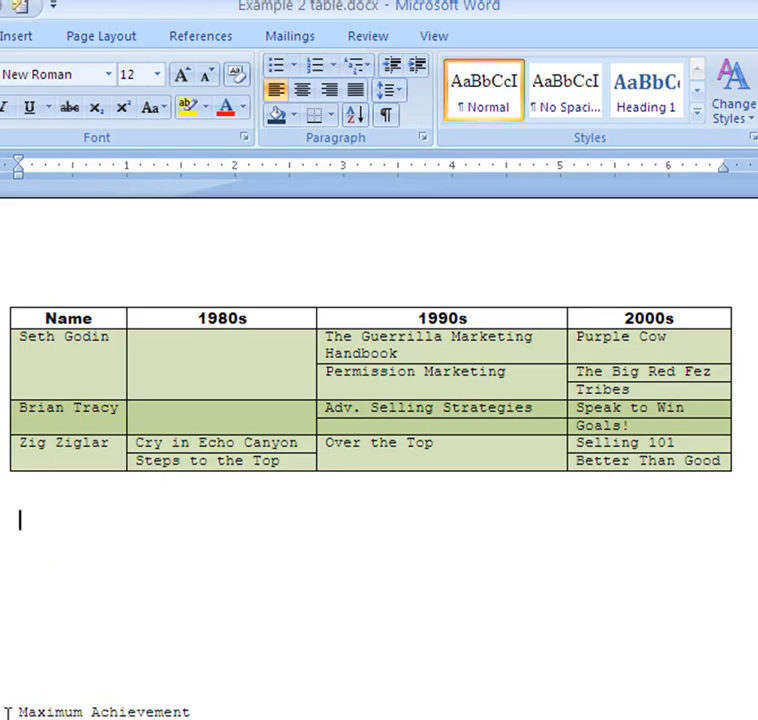
Move the text "Maximum Achievement" from below the table into the empty cell under "Adv. Selling Strategies"
drag(18, 712, 132, 714)
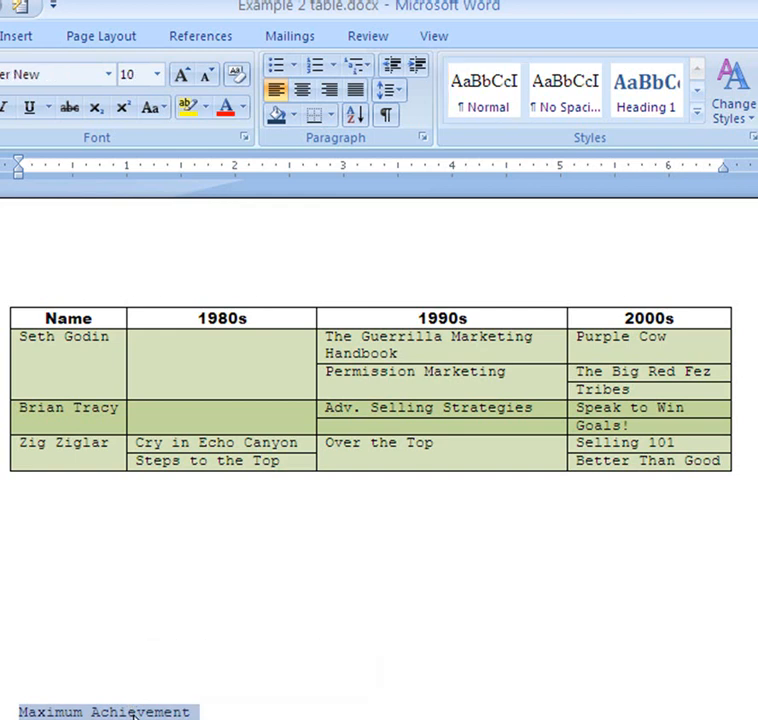
drag(394, 491, 414, 433)
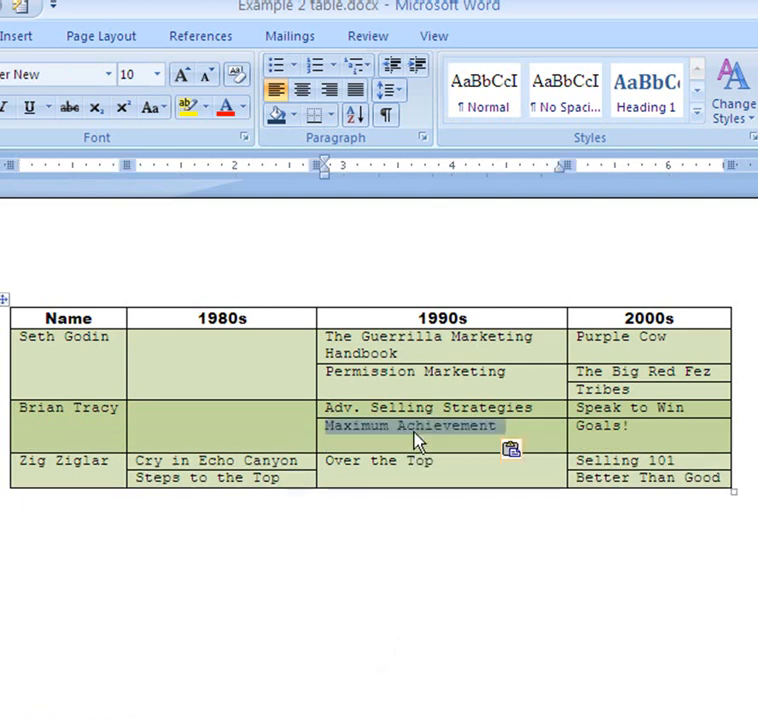
Remove the empty line below "Maximum Achievement" in its 1990s cell
click(412, 441)
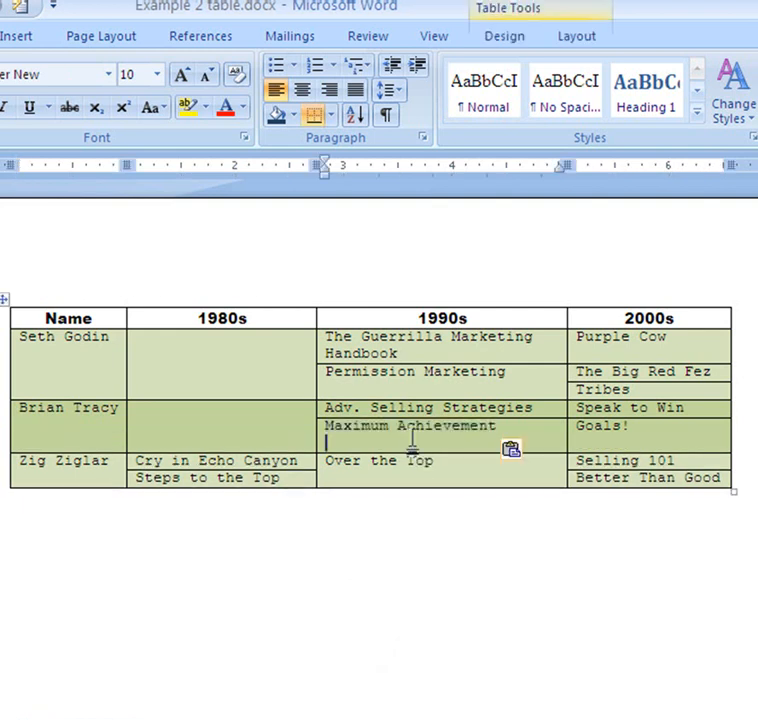
key(BackSpace)
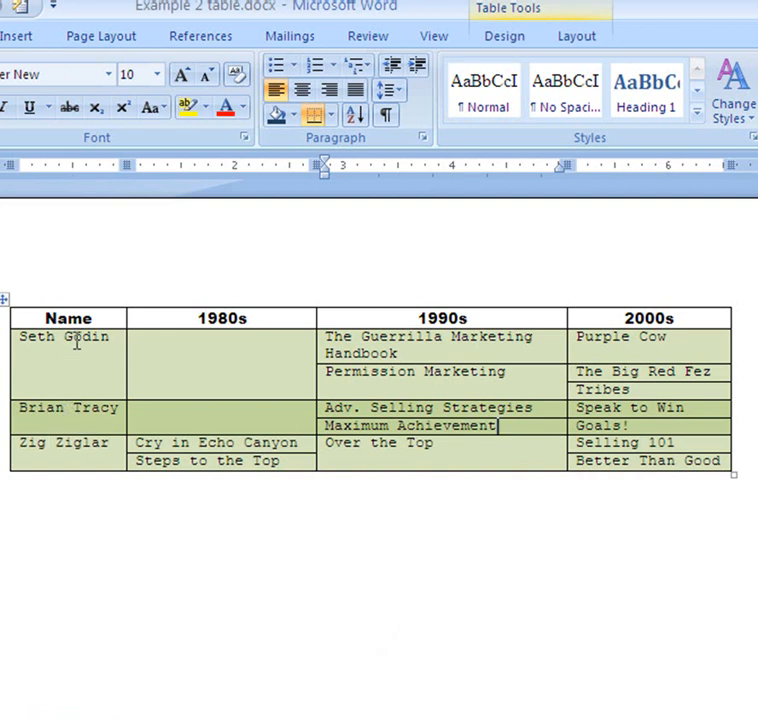
Try lowering the first author's name within its cell by inserting blank lines above it, and remove those lines again
click(24, 342)
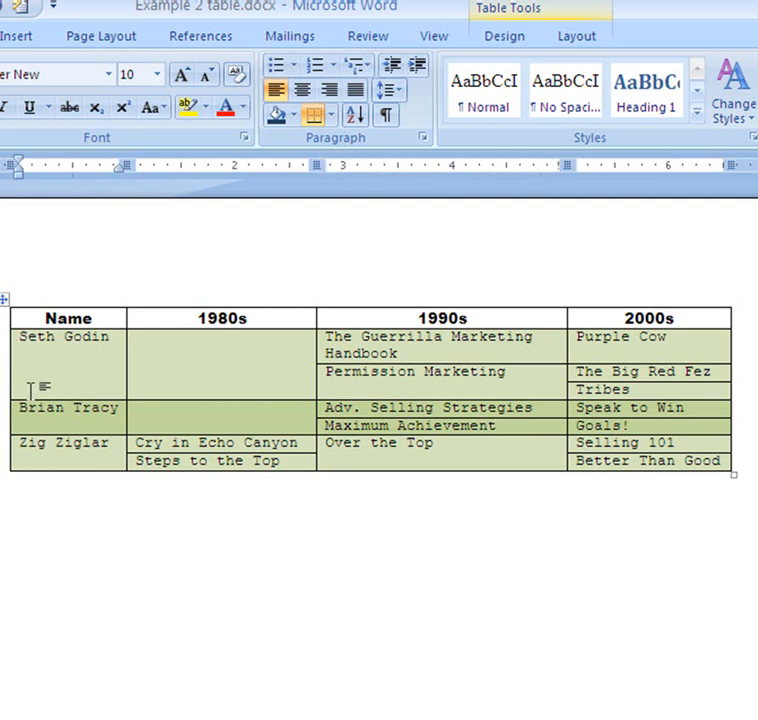
key(Return)
key(Return)
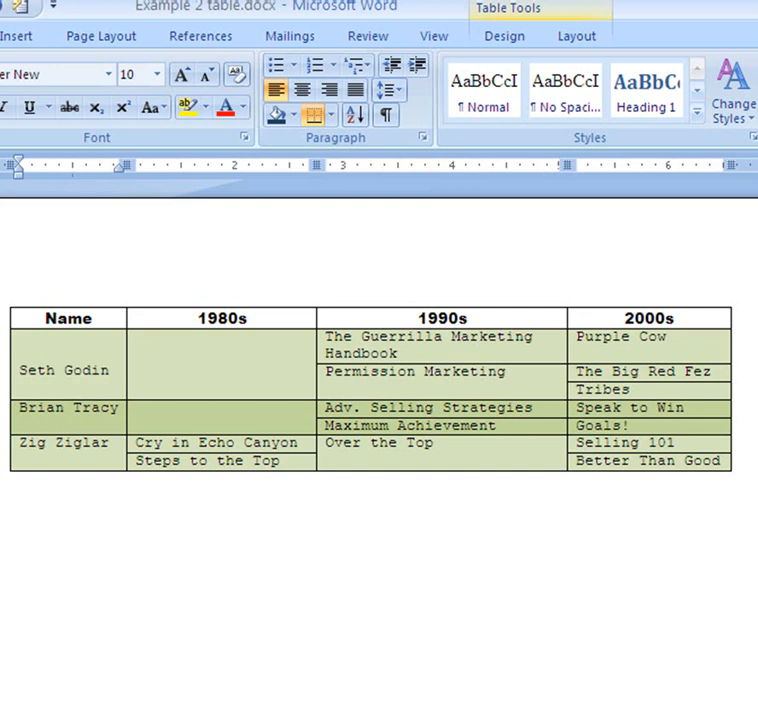
key(BackSpace)
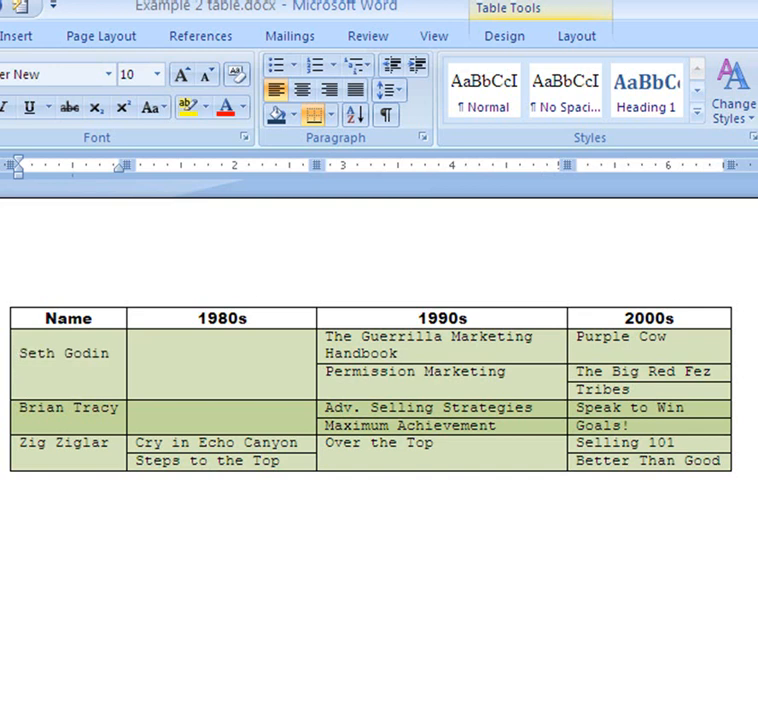
key(Return)
key(BackSpace)
key(BackSpace)
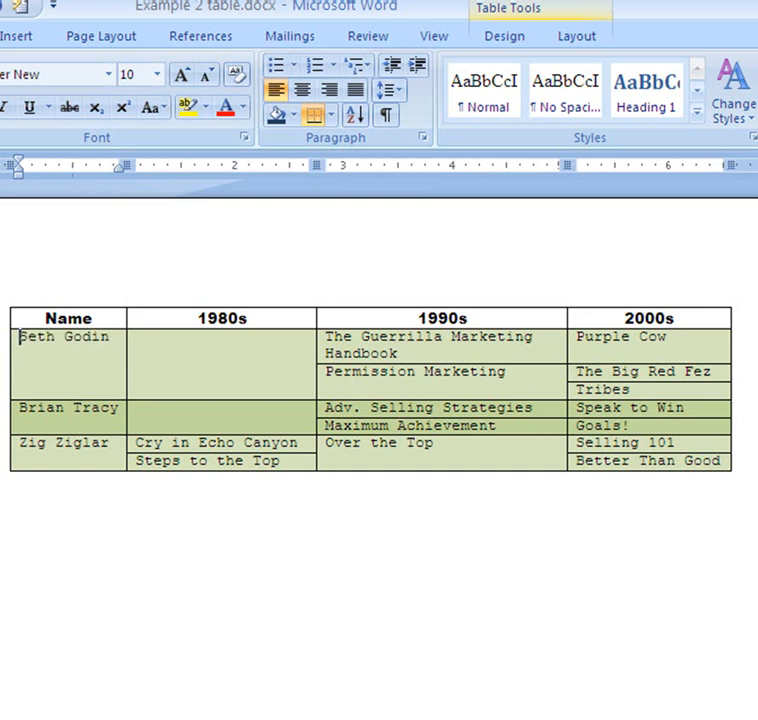
key(Down)
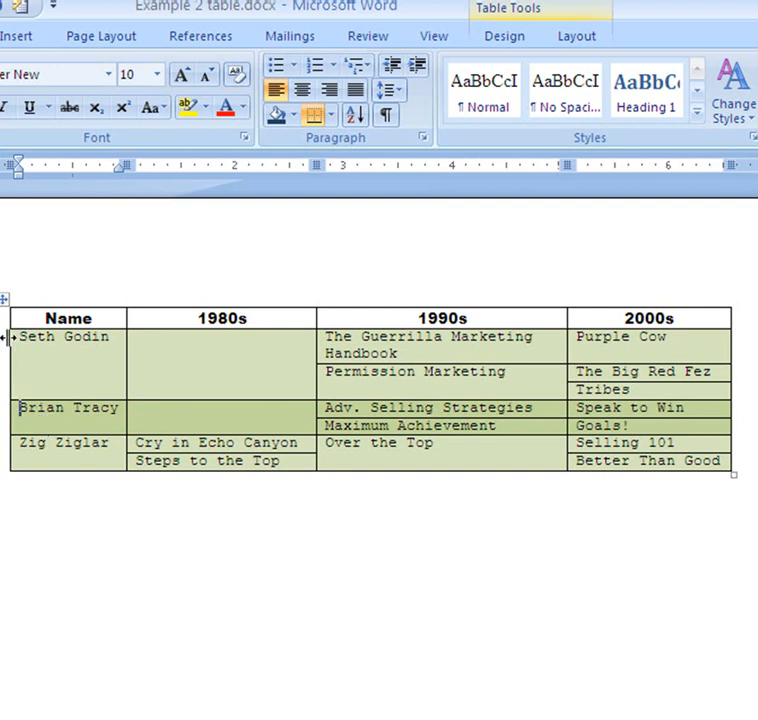
Center the text both horizontally and vertically in all cells below the author table's header row
drag(8, 343, 608, 467)
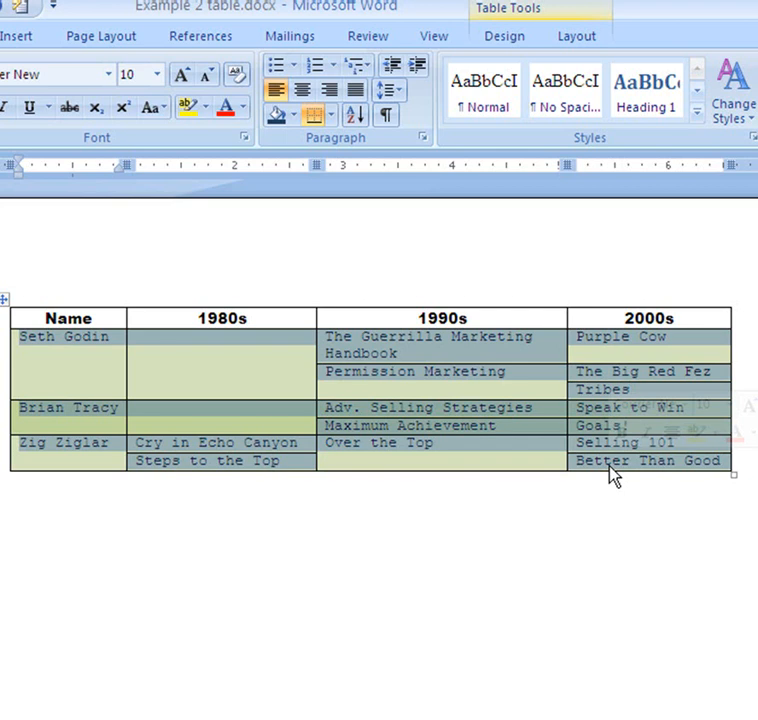
click(580, 40)
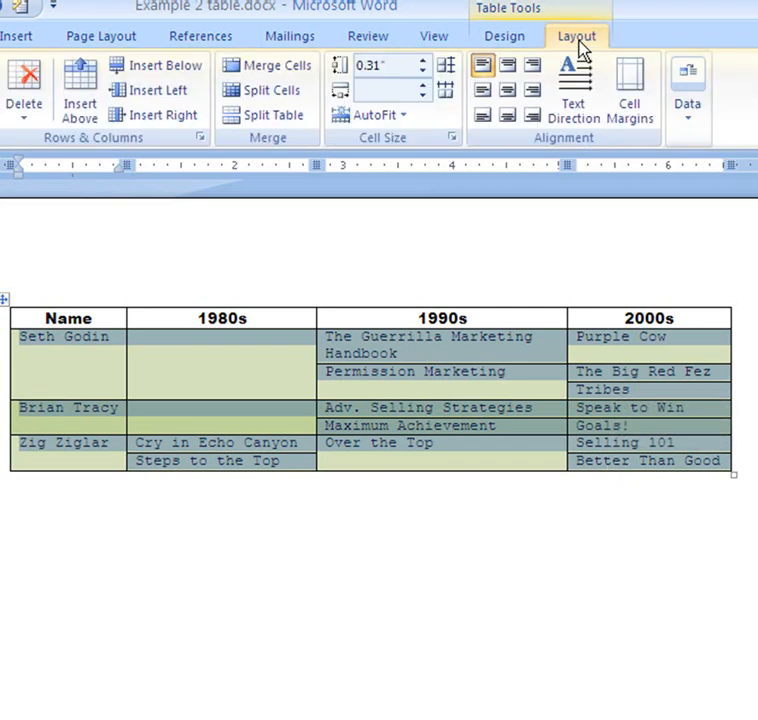
click(509, 97)
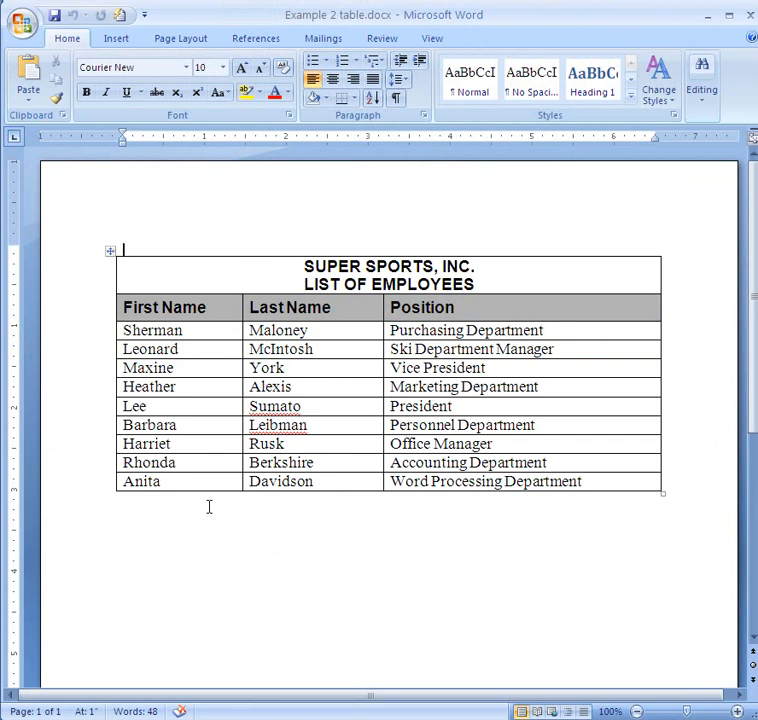
Append four empty rows below the "Word Processing Department" row of the Super Sports, Inc. employee table
click(597, 481)
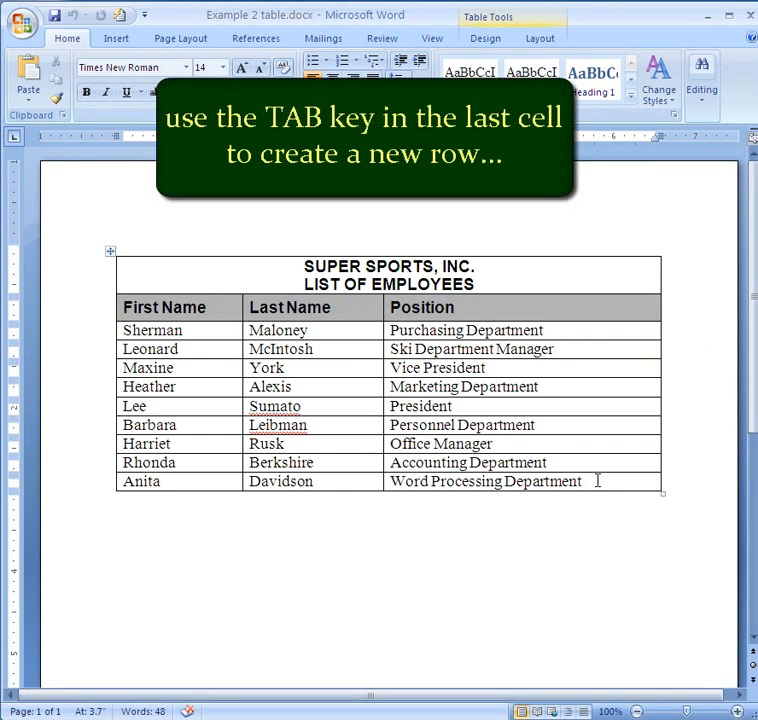
key(Tab)
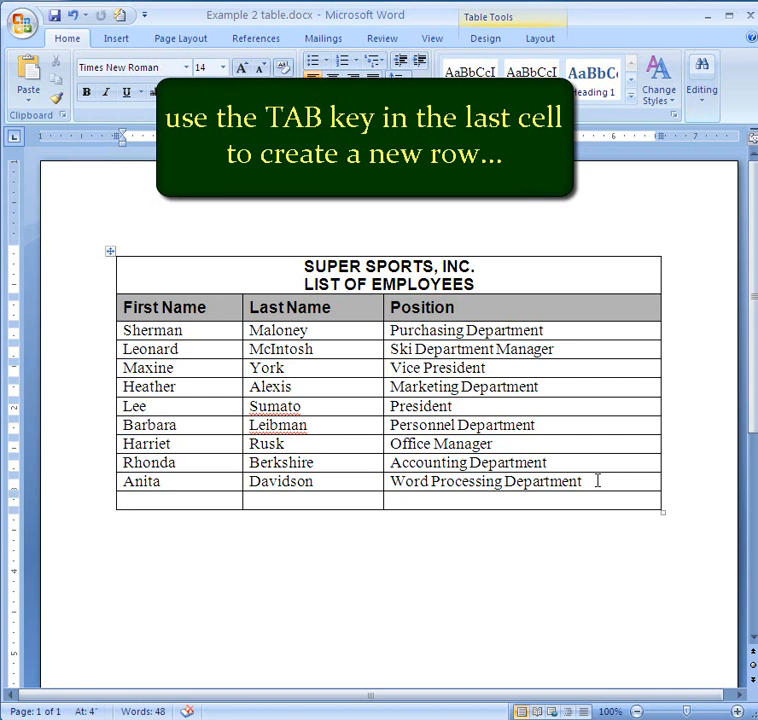
key(Tab)
key(Tab)
key(Tab)
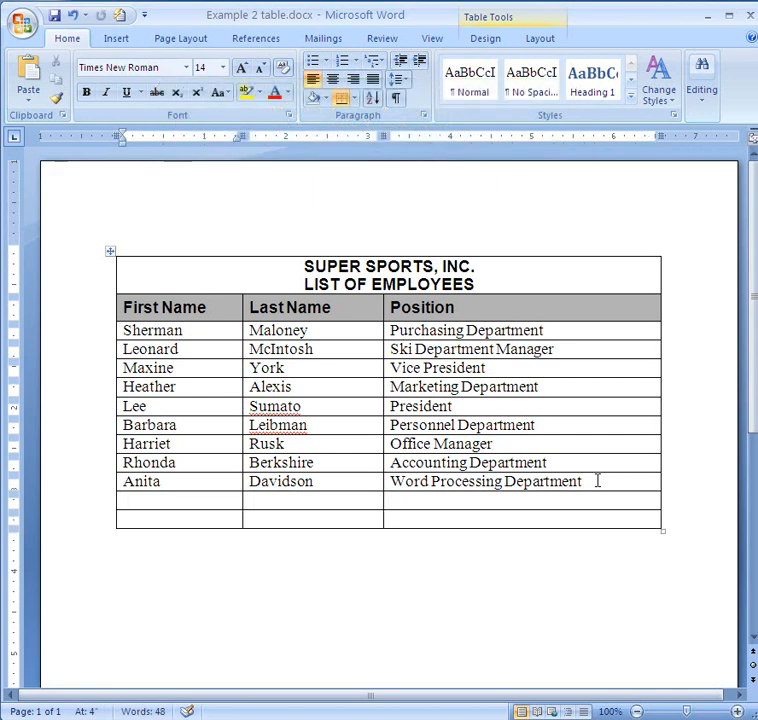
key(Tab)
key(Tab)
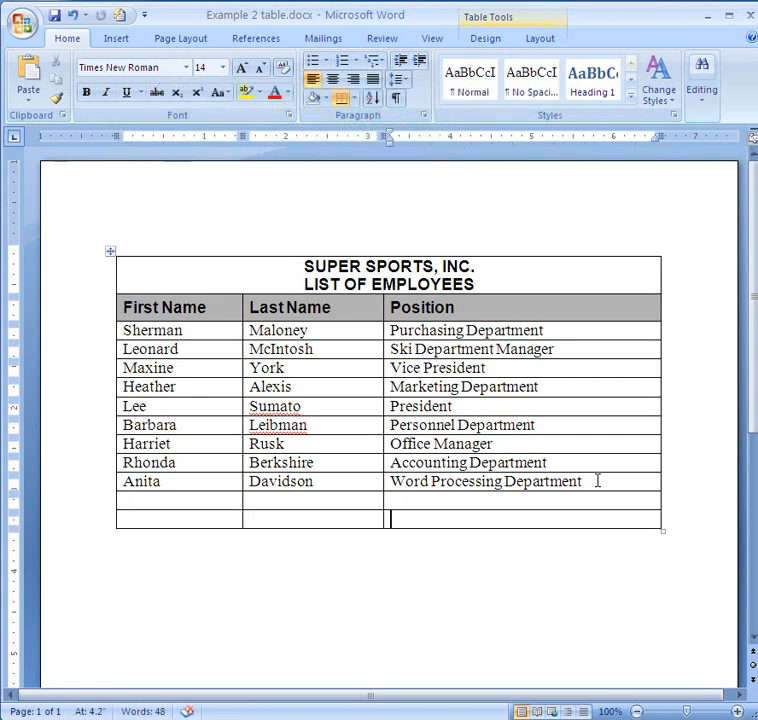
key(Tab)
key(Tab)
key(Tab)
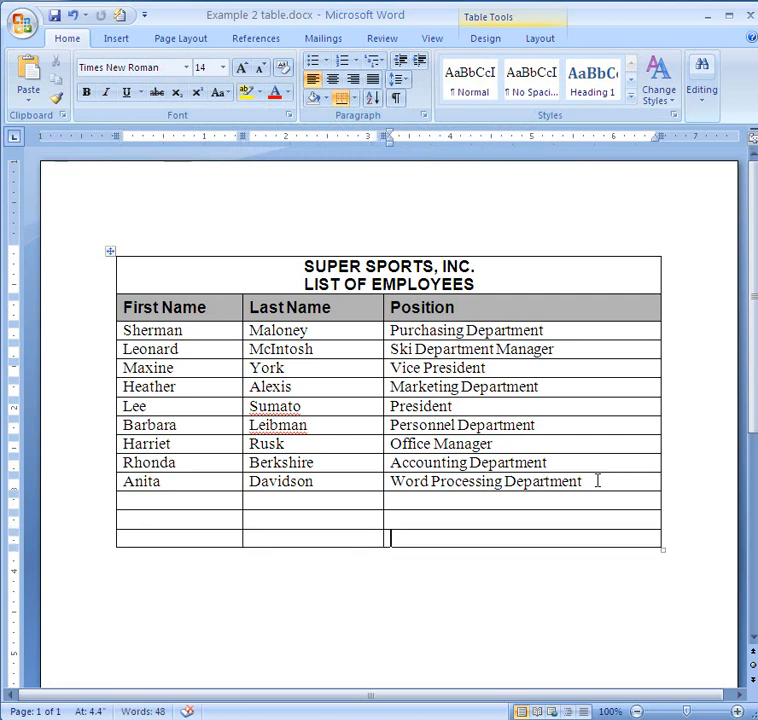
key(Tab)
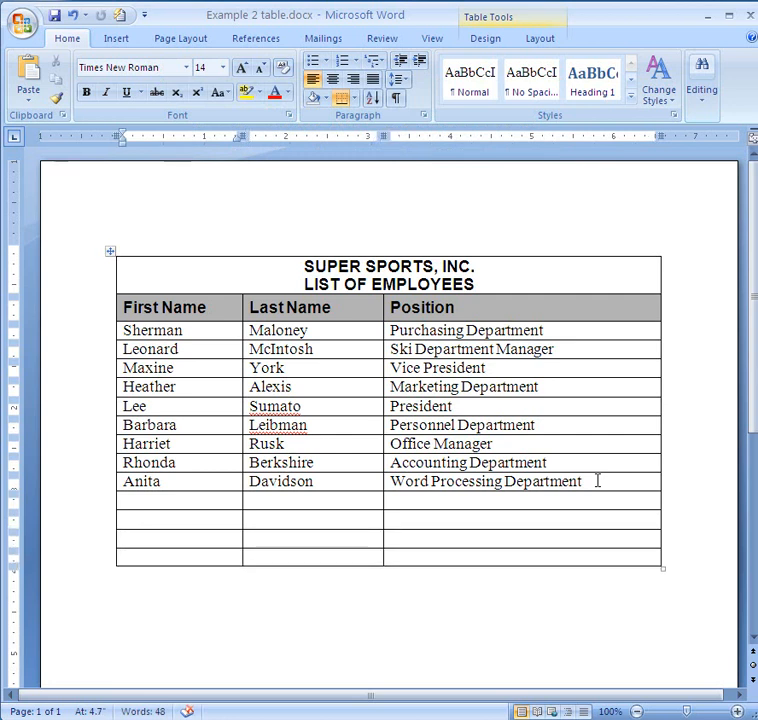